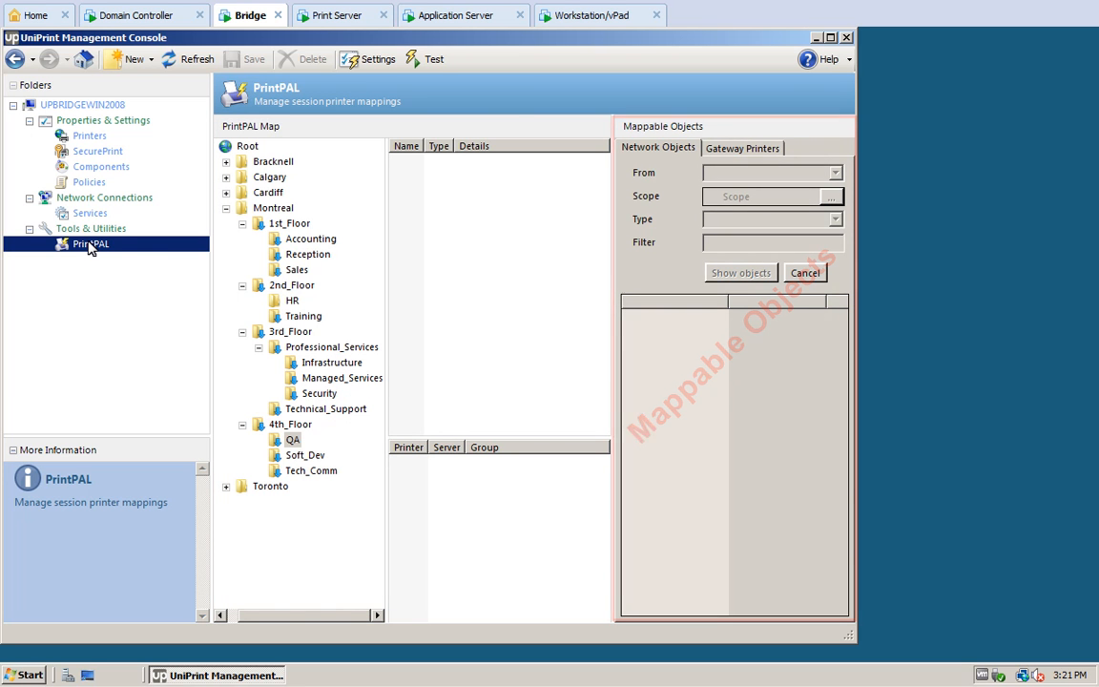
Step: Open the PrintPAL map under Tools & Utilities in the Folders pane
{"action": "left_click", "coordinate": [374, 59]}
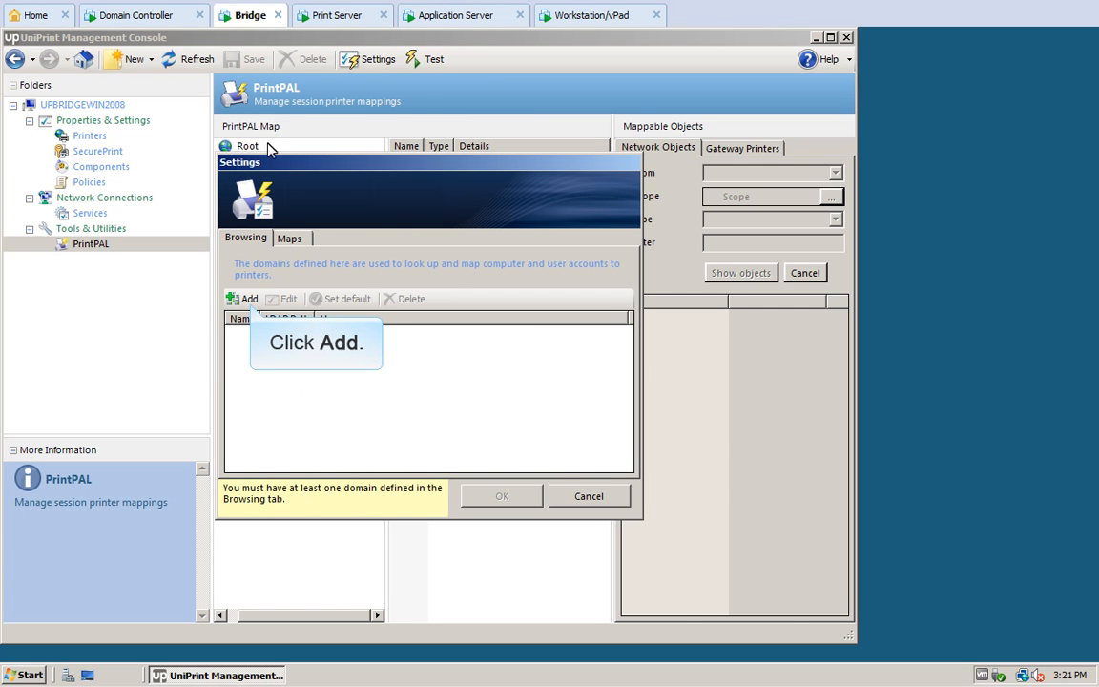
Step: Add the MYCOMPANY domain with its LDAP path and the administrator account credentials, and confirm the settings
{"action": "left_click", "coordinate": [246, 300]}
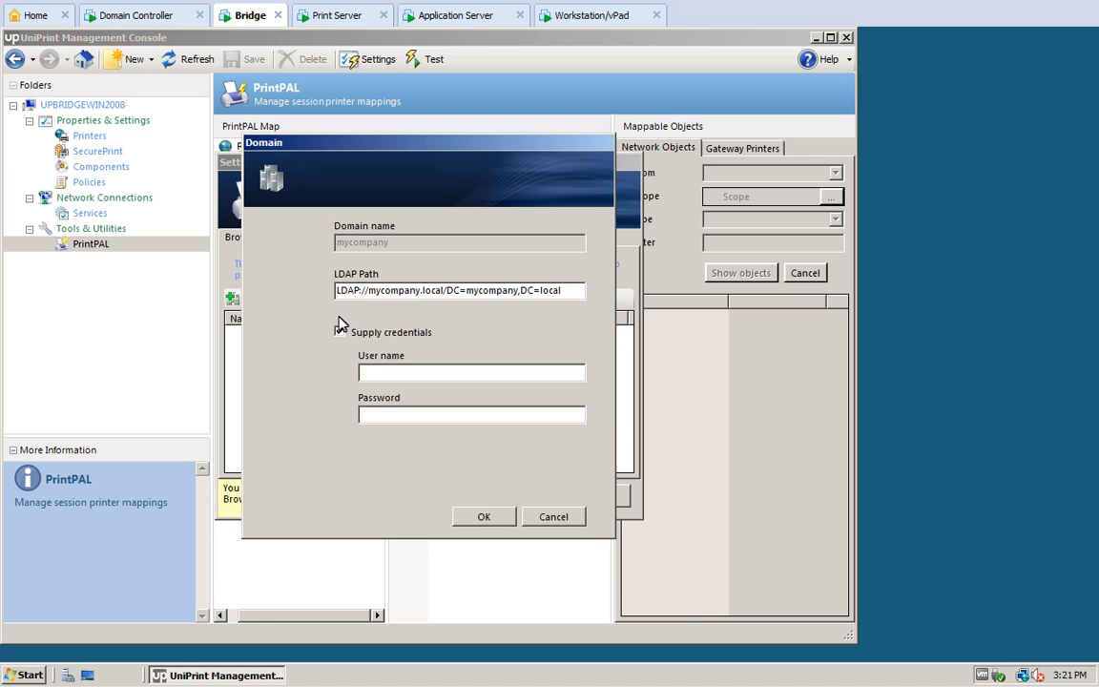
{"action": "left_click", "coordinate": [364, 374]}
{"action": "type", "text": "Administrator"}
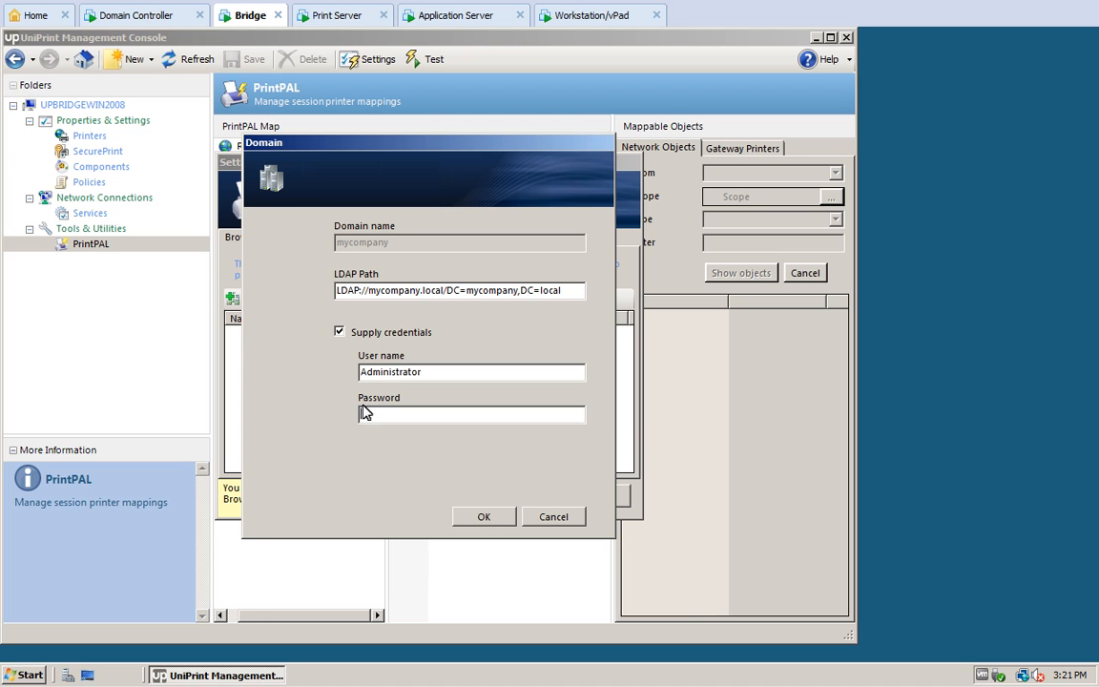
{"action": "left_click", "coordinate": [364, 411]}
{"action": "type", "text": "•••••••••••"}
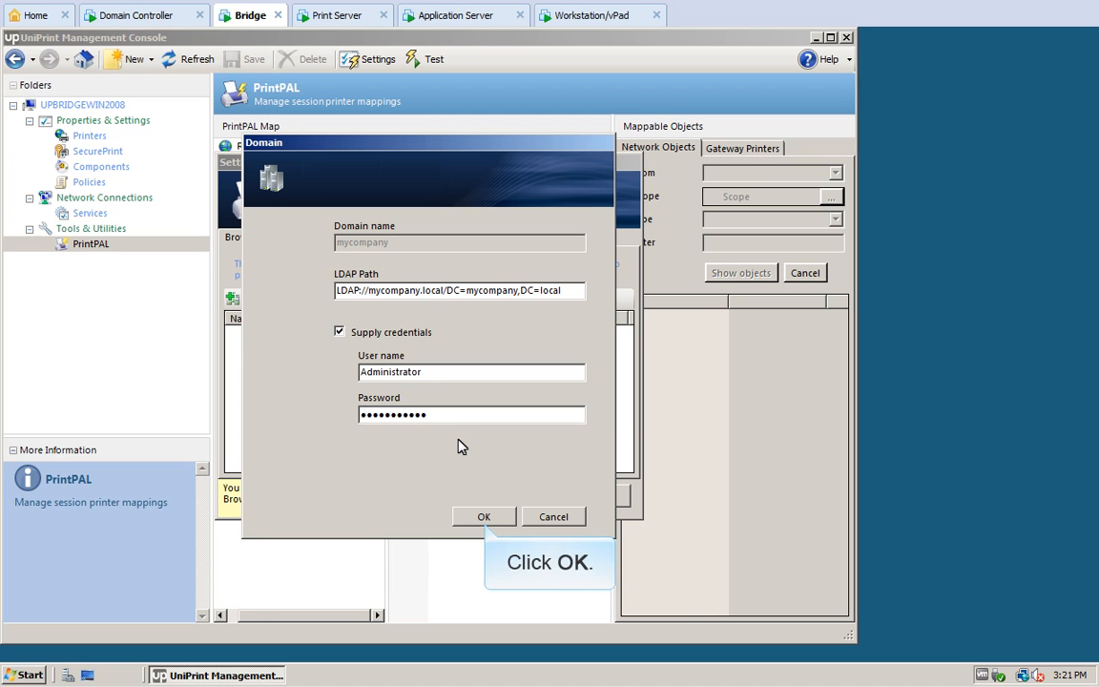
{"action": "left_click", "coordinate": [484, 517]}
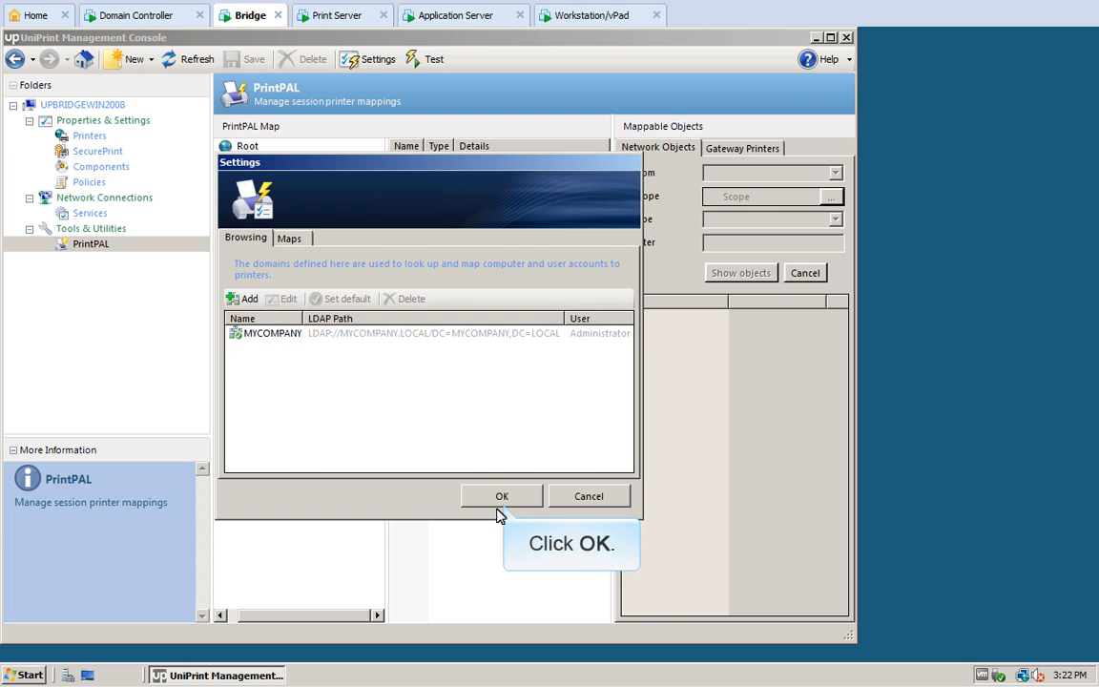
{"action": "left_click", "coordinate": [502, 498]}
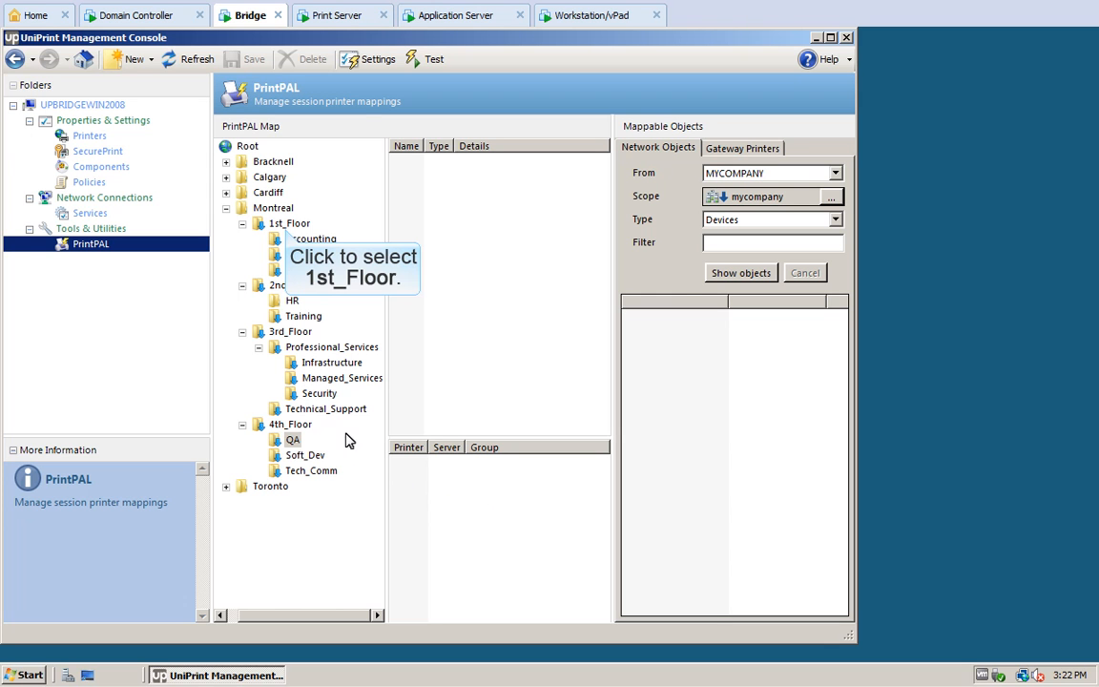
Step: Create a Marketing group under Montreal's 1st_Floor that inherits printers from its parent group
{"action": "left_click", "coordinate": [285, 222]}
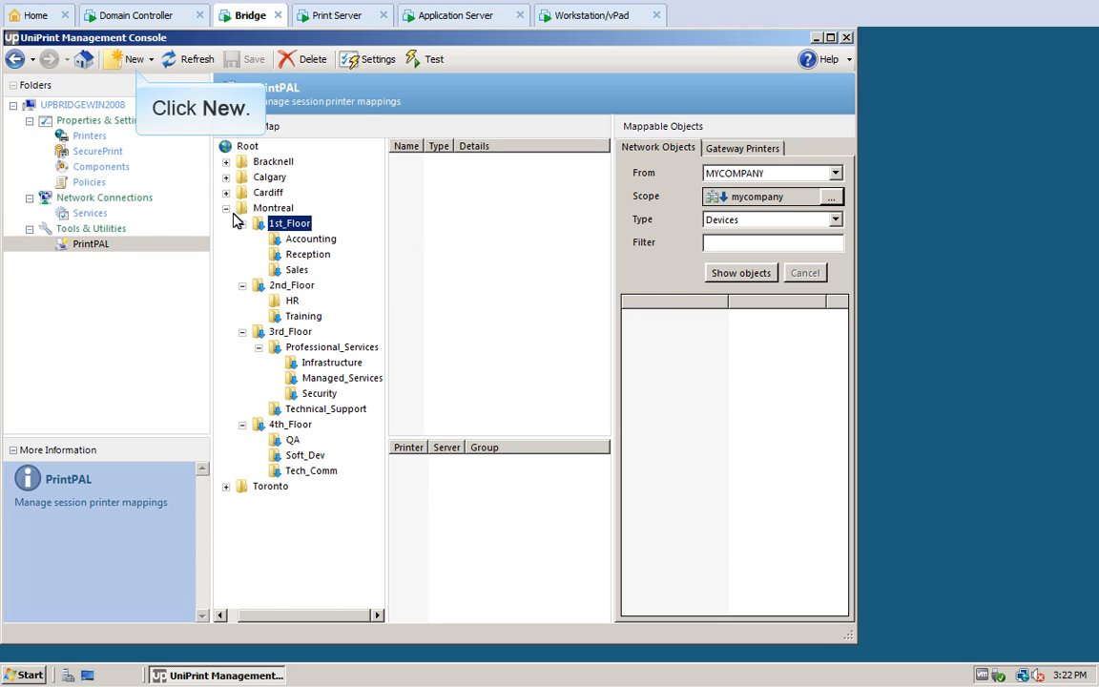
{"action": "left_click", "coordinate": [134, 60]}
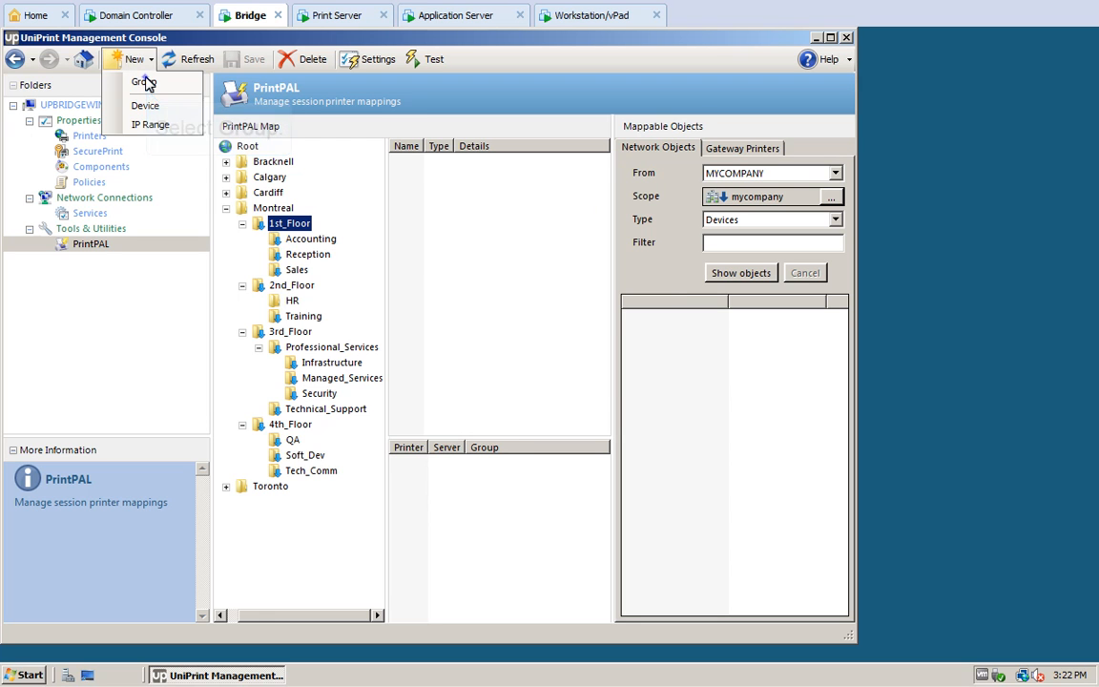
{"action": "left_click", "coordinate": [145, 82]}
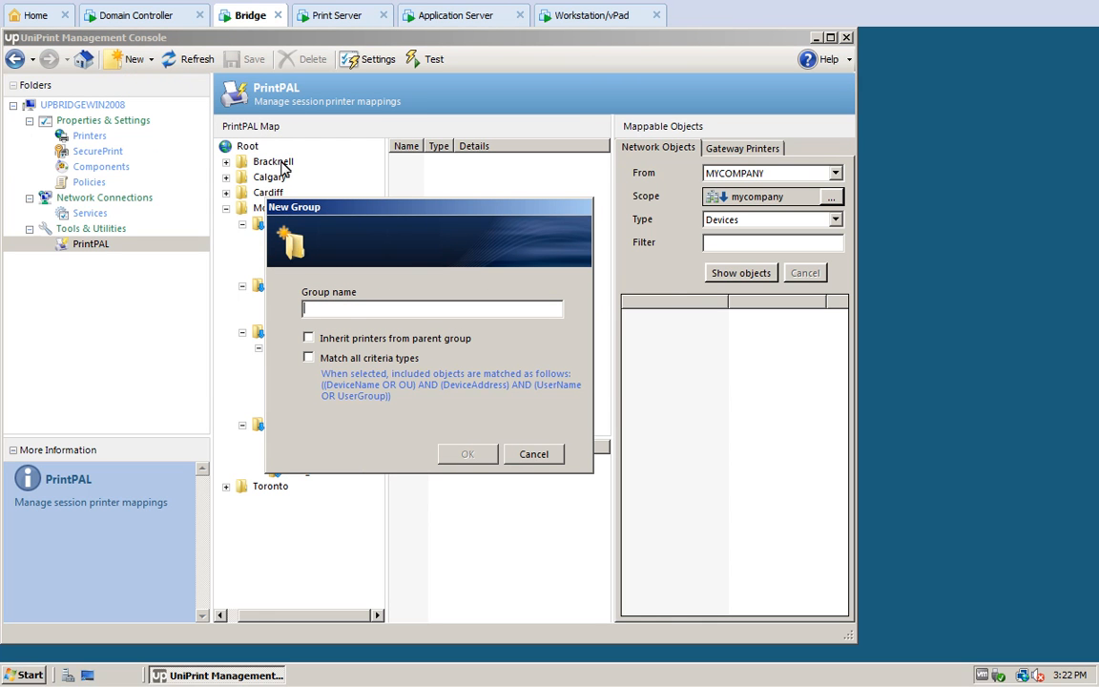
{"action": "type", "text": "Marketing"}
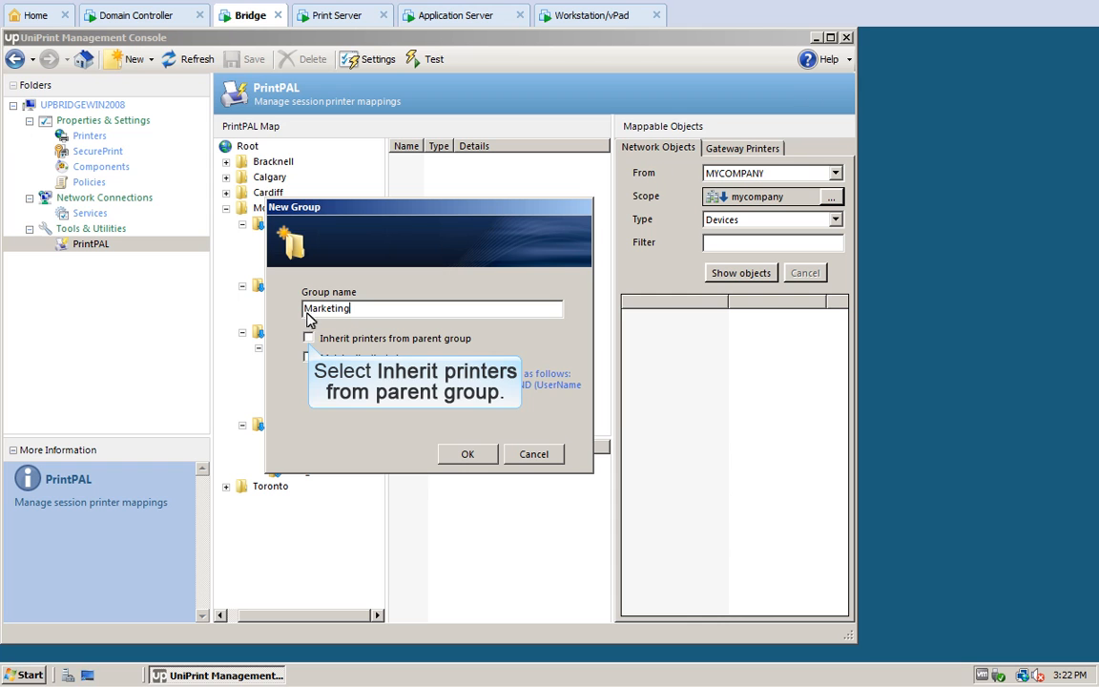
{"action": "left_click", "coordinate": [309, 338]}
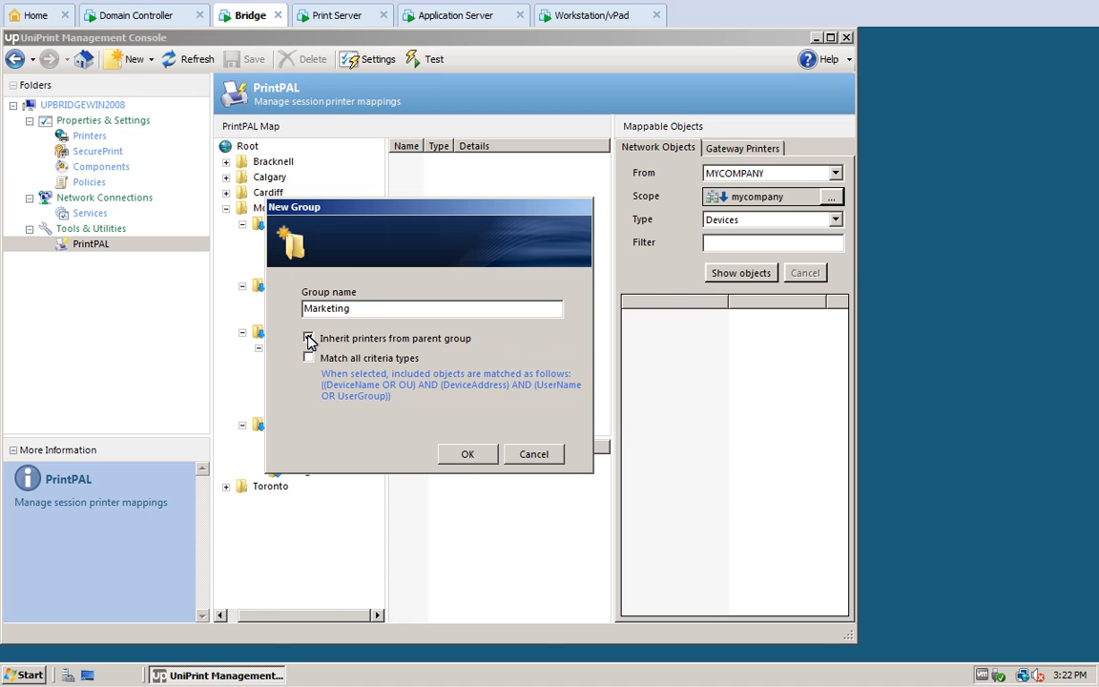
{"action": "left_click", "coordinate": [467, 453]}
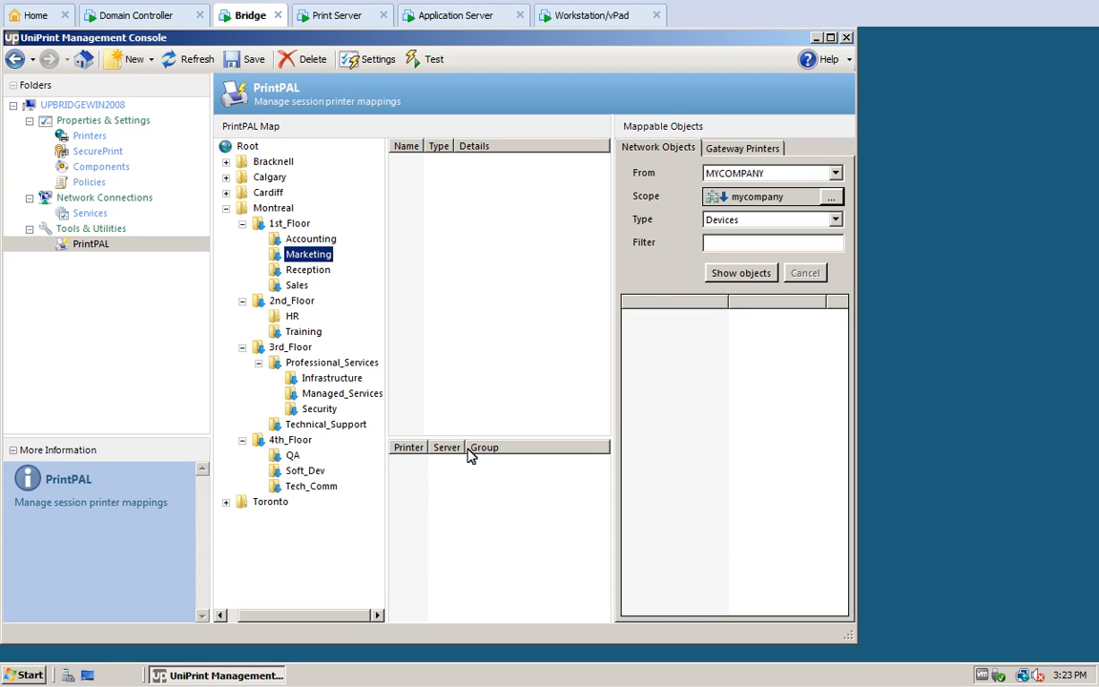
Step: Filter domain devices on 'mrkt' and add MRKT-PC01 through MRKT-PC04 to Marketing
{"action": "left_click", "coordinate": [836, 220]}
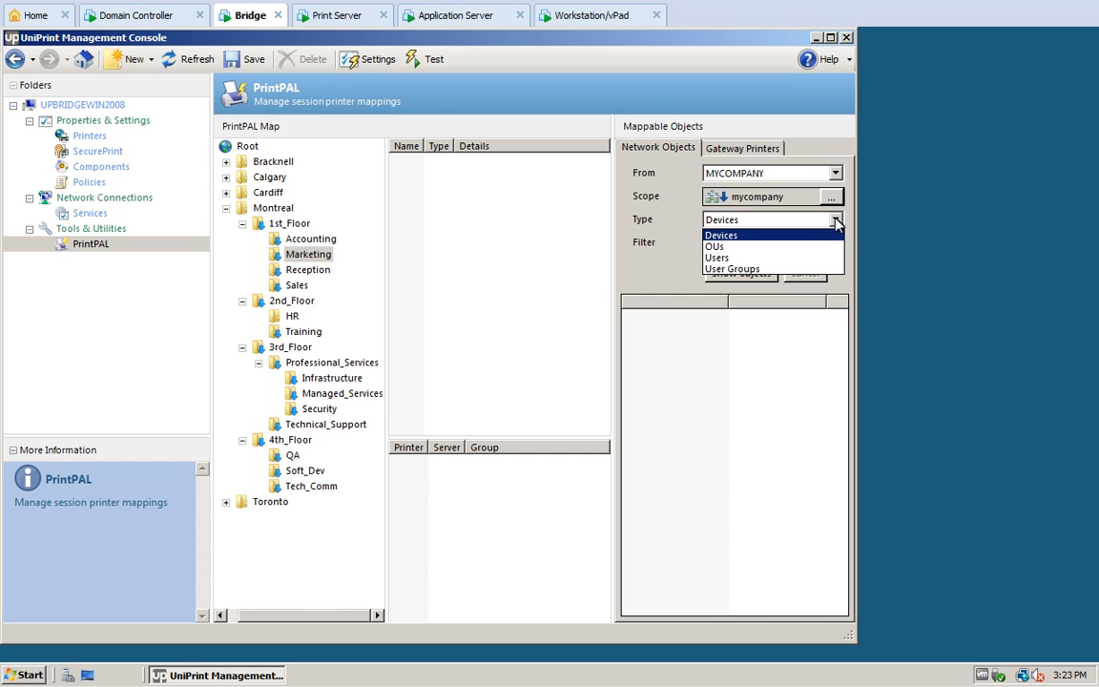
{"action": "left_click", "coordinate": [725, 236]}
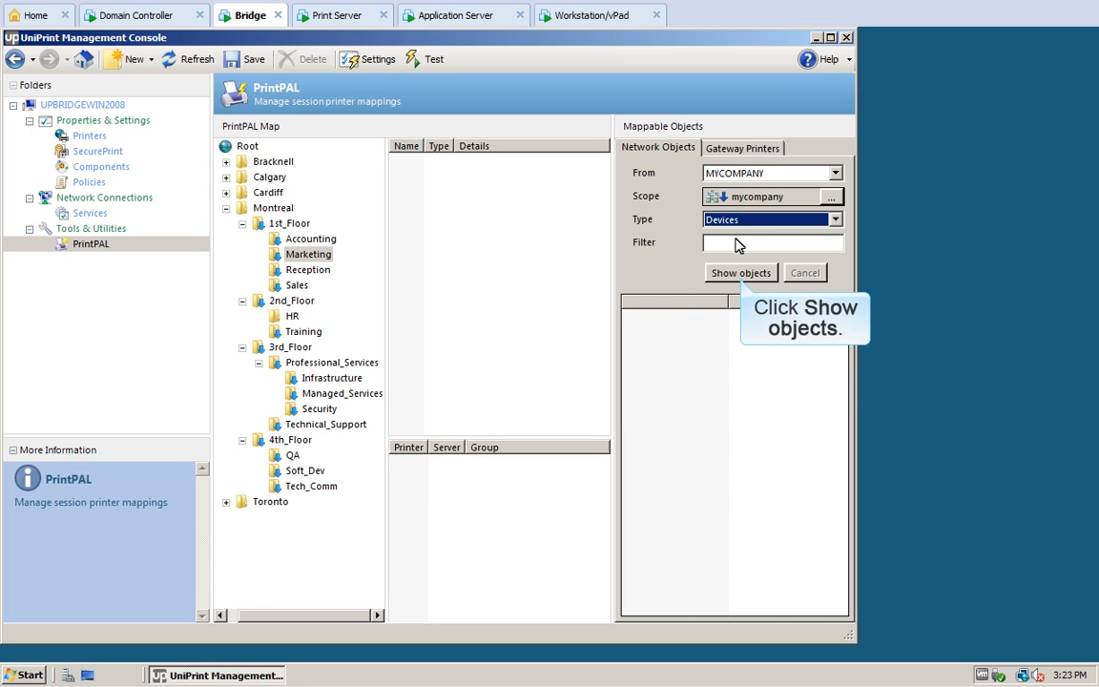
{"action": "left_click", "coordinate": [743, 272]}
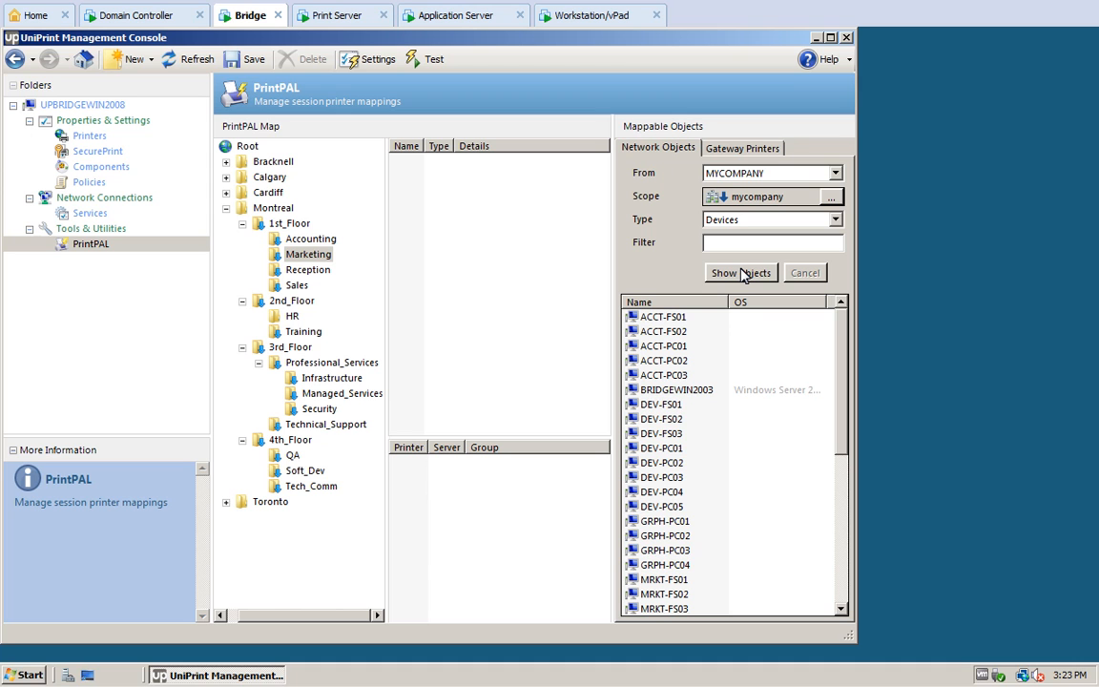
{"action": "left_click", "coordinate": [708, 243]}
{"action": "type", "text": "mrkt"}
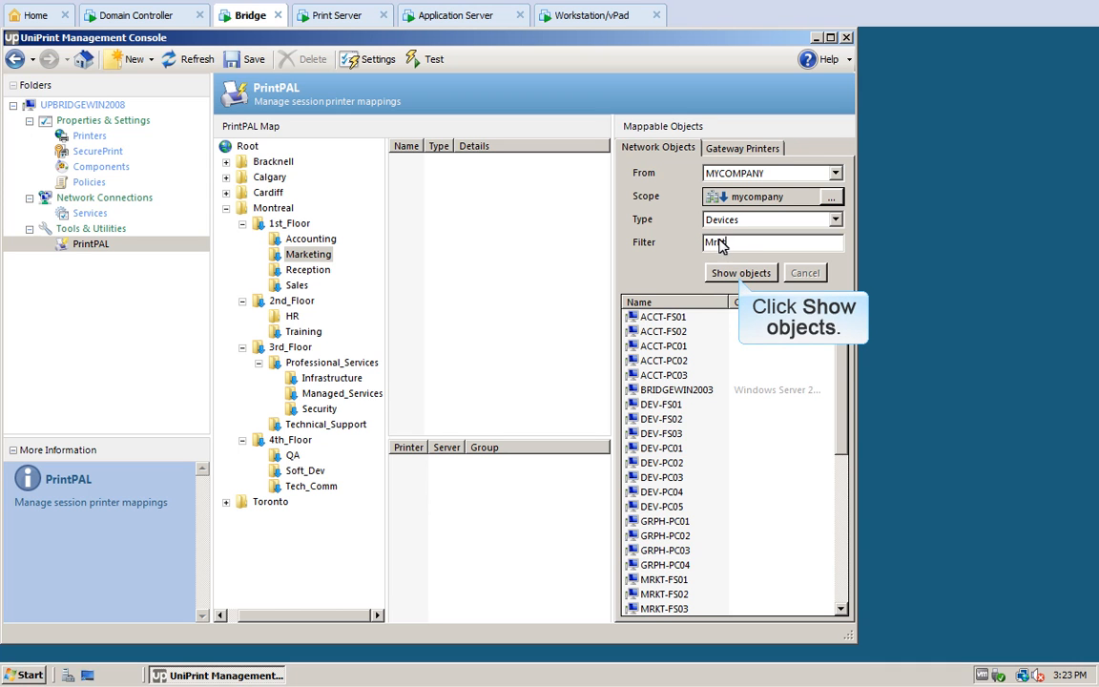
{"action": "left_click", "coordinate": [739, 273]}
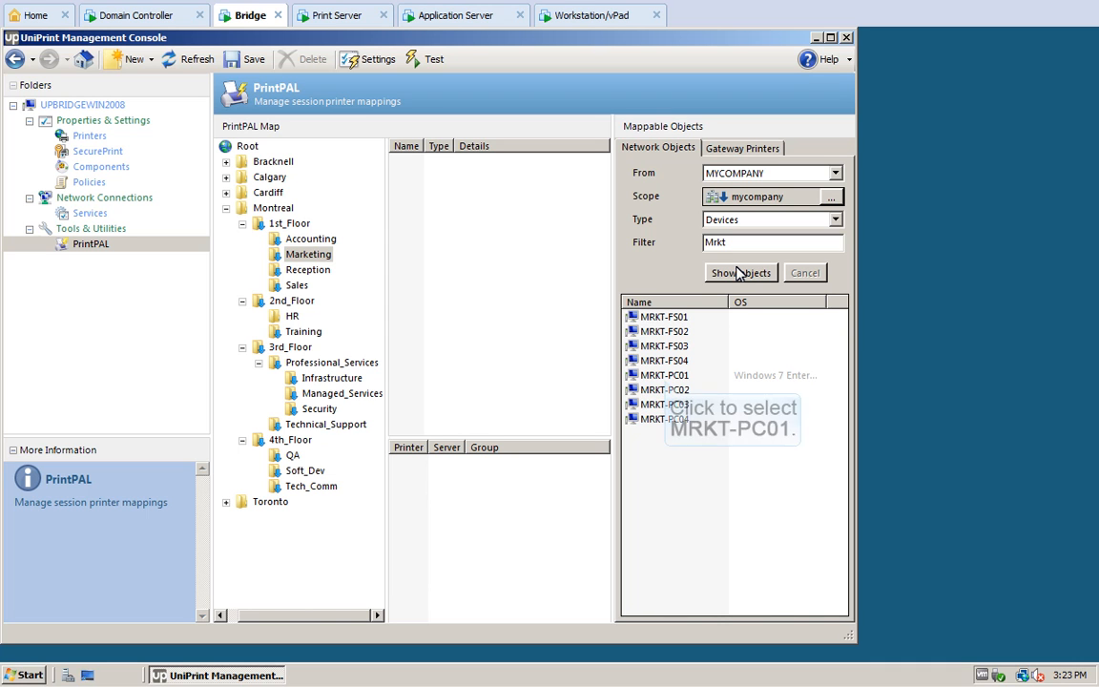
{"action": "left_click", "coordinate": [665, 378]}
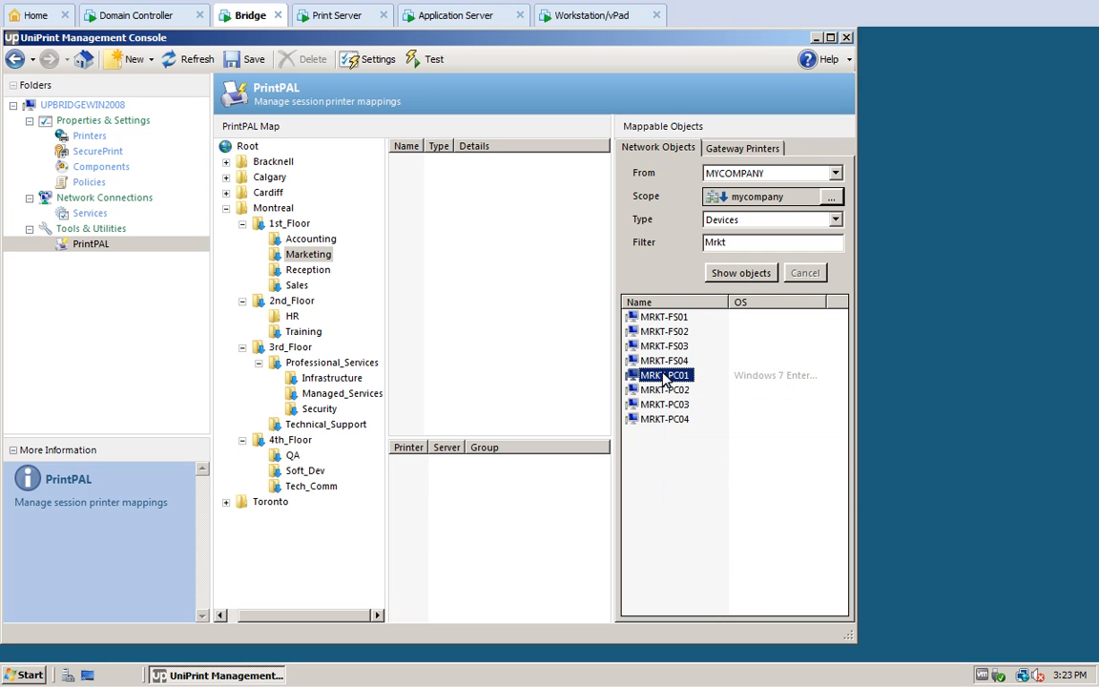
{"action": "left_click", "coordinate": [665, 419], "text": "shift"}
{"action": "key", "text": "Return"}
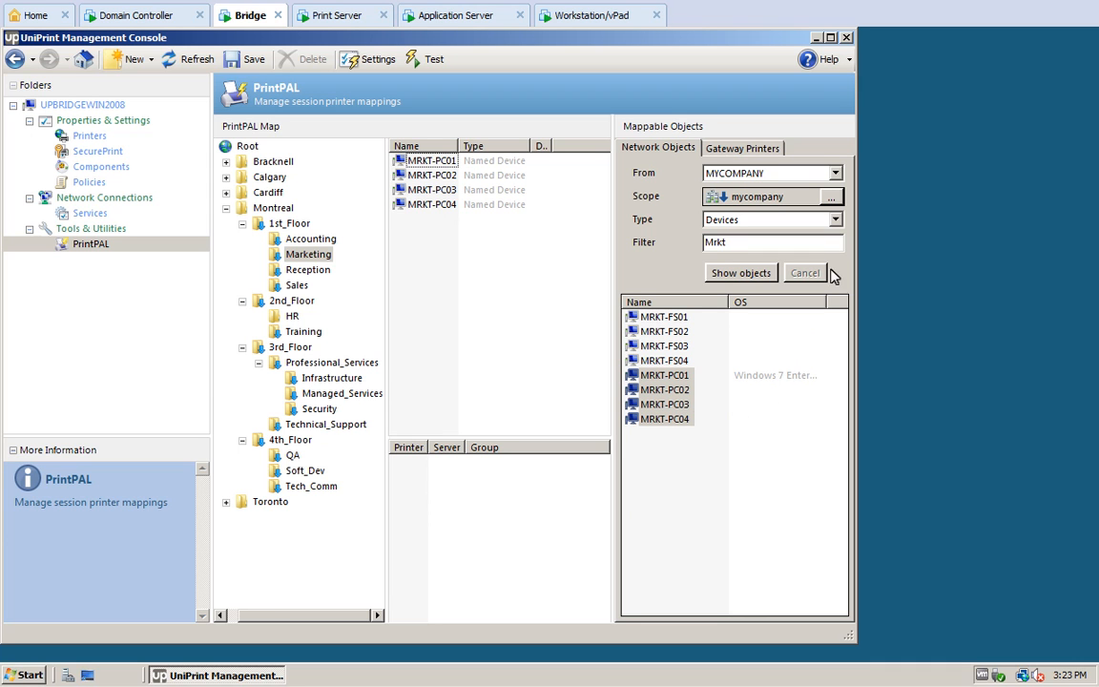
{"action": "left_click", "coordinate": [835, 220]}
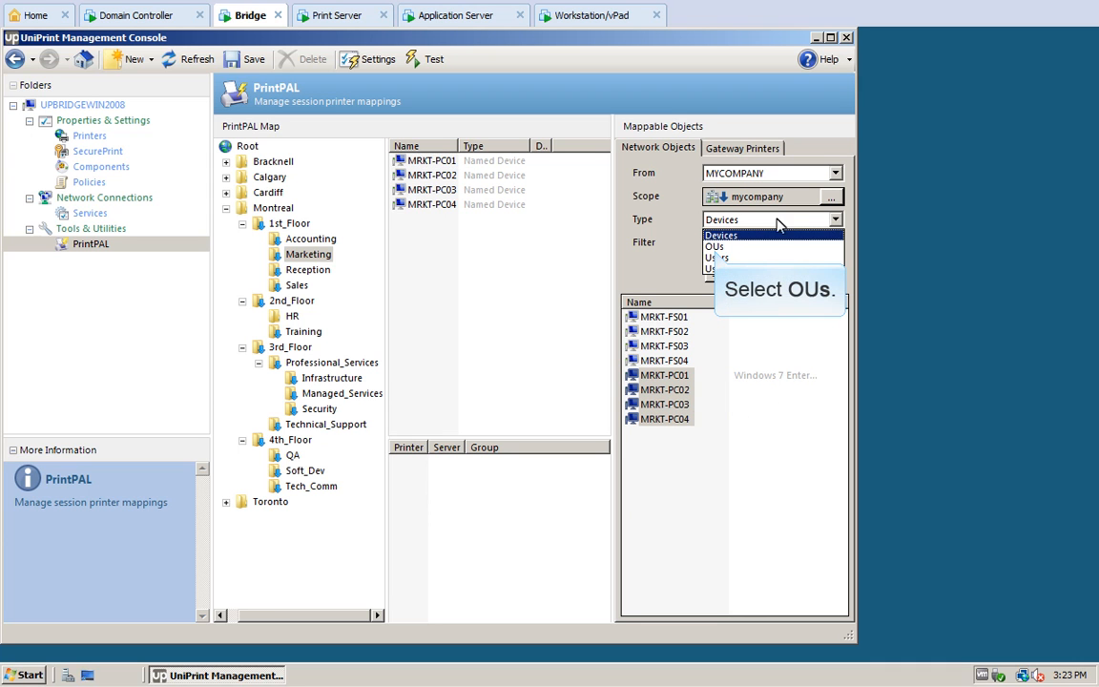
Step: List the domain's user accounts and add two of them to the Marketing group
{"action": "left_click", "coordinate": [714, 246]}
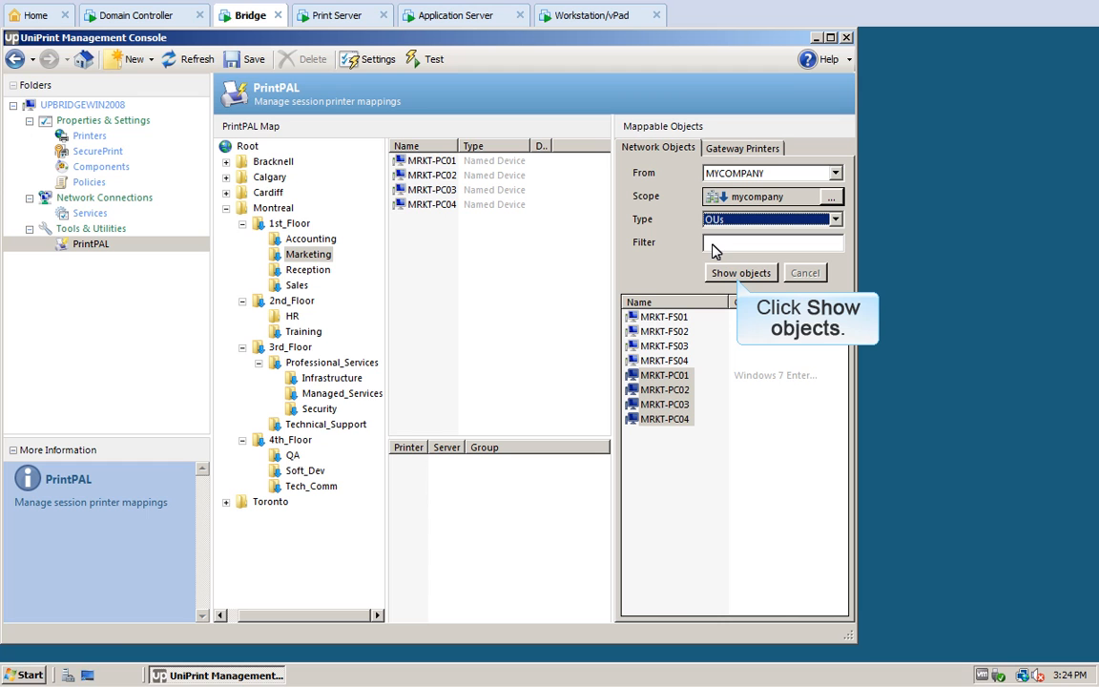
{"action": "left_click", "coordinate": [740, 274]}
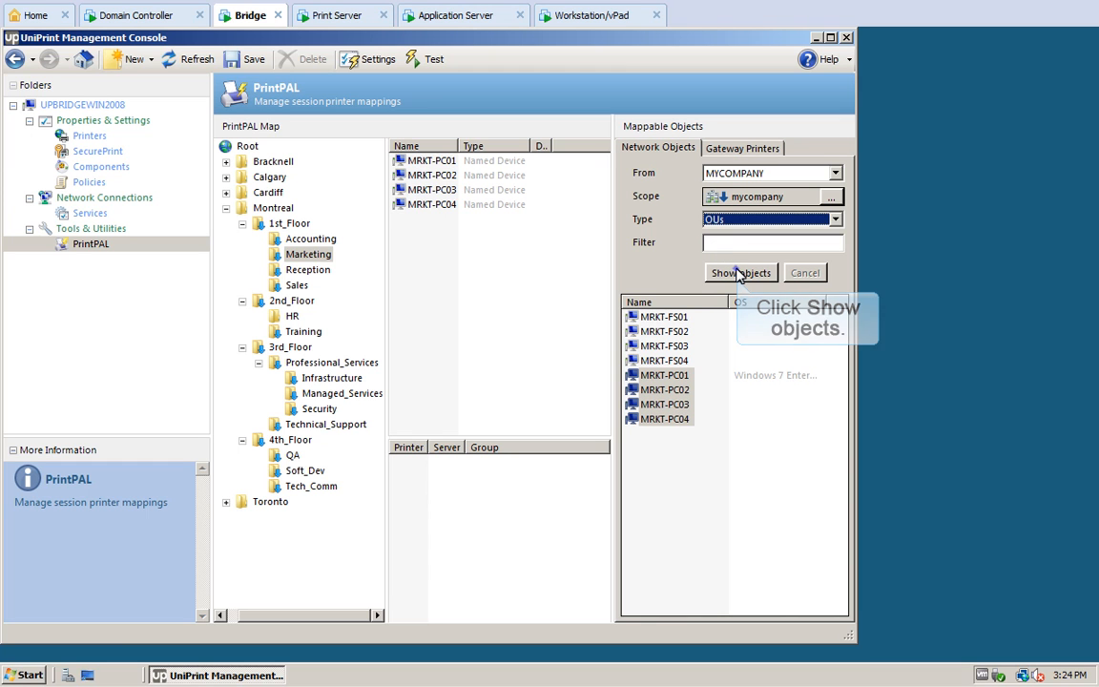
{"action": "left_click", "coordinate": [835, 220]}
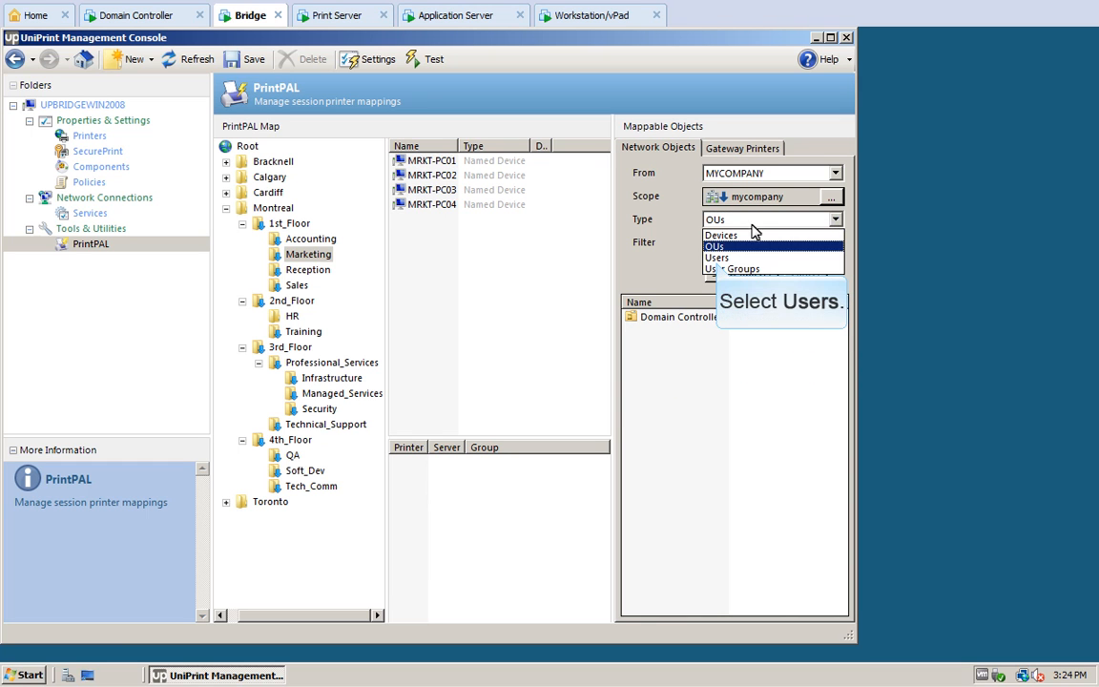
{"action": "left_click", "coordinate": [719, 257]}
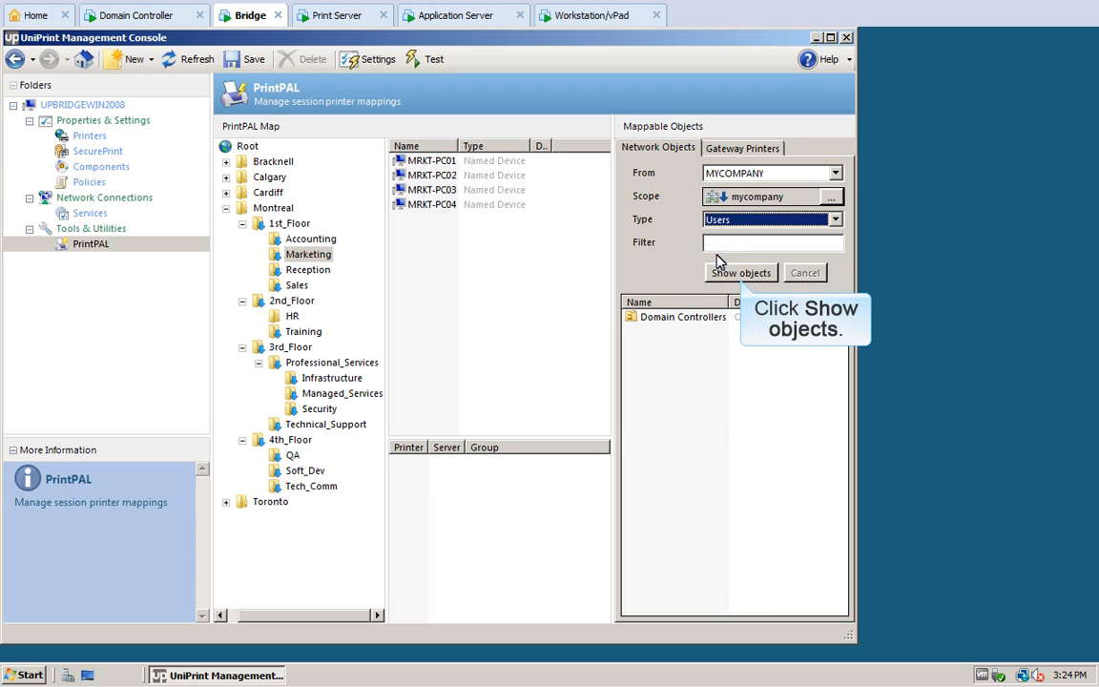
{"action": "left_click", "coordinate": [740, 272]}
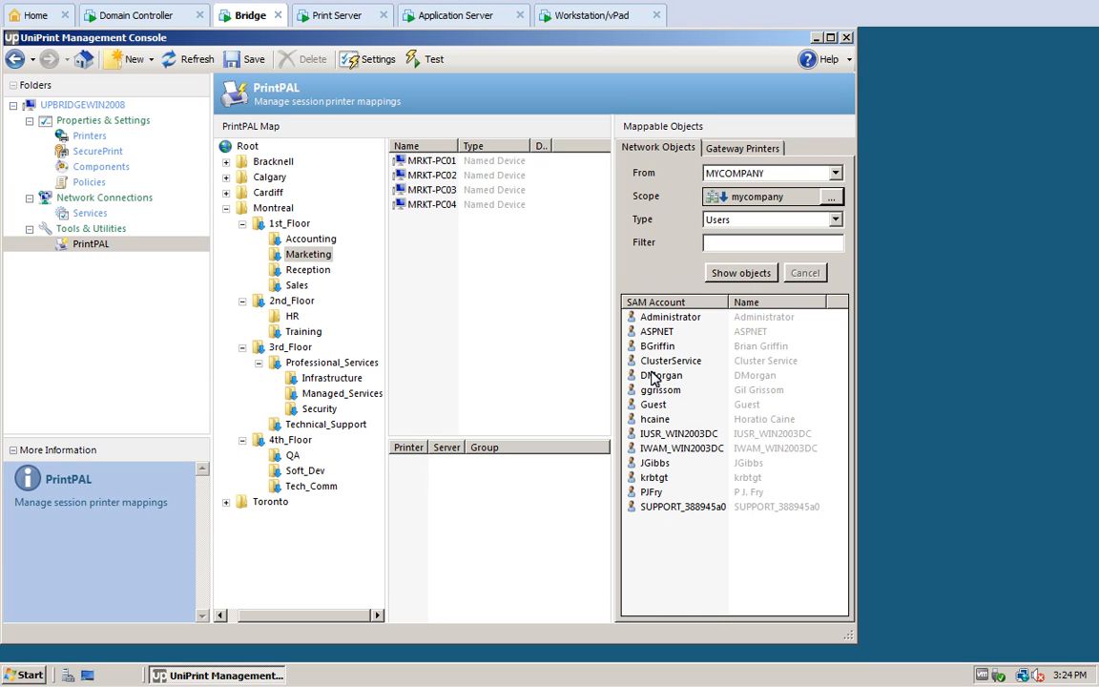
{"action": "left_click_drag", "start_coordinate": [654, 378], "coordinate": [461, 274]}
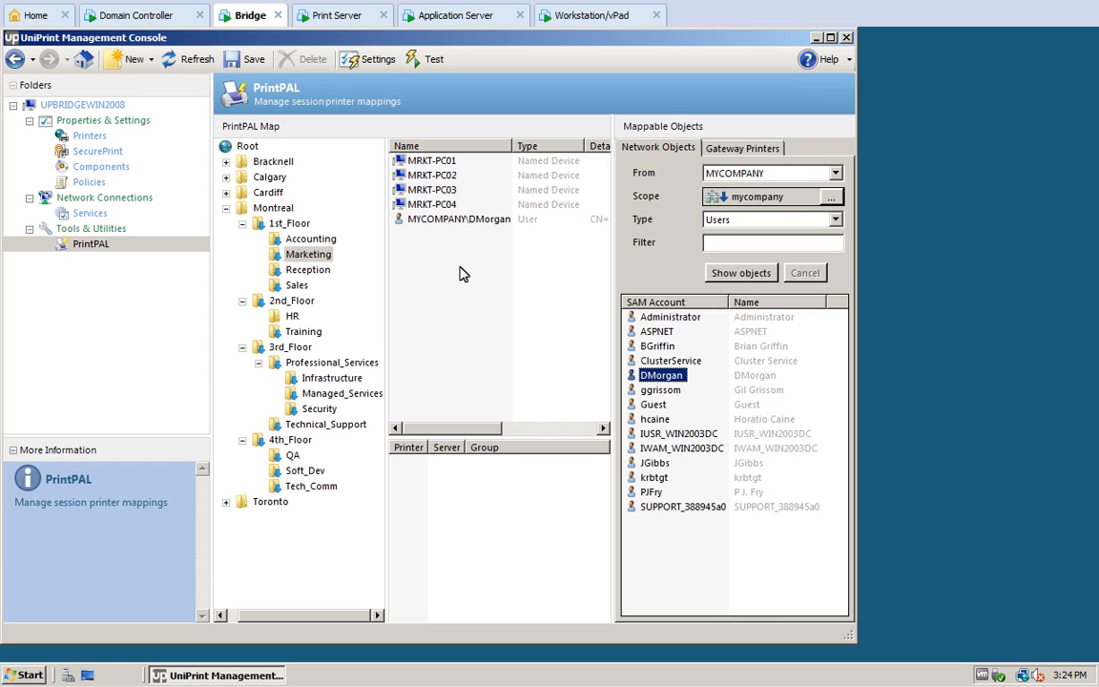
{"action": "left_click_drag", "start_coordinate": [654, 463], "coordinate": [417, 274]}
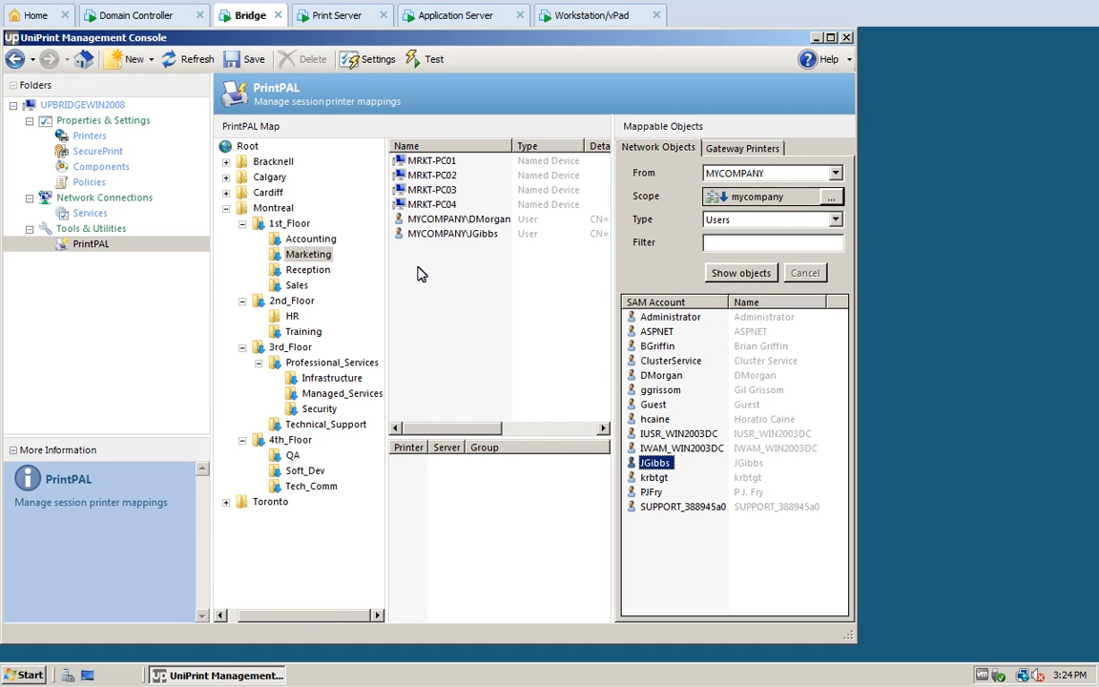
Step: List user groups, save, and map the Administrators group to Marketing
{"action": "left_click", "coordinate": [835, 220]}
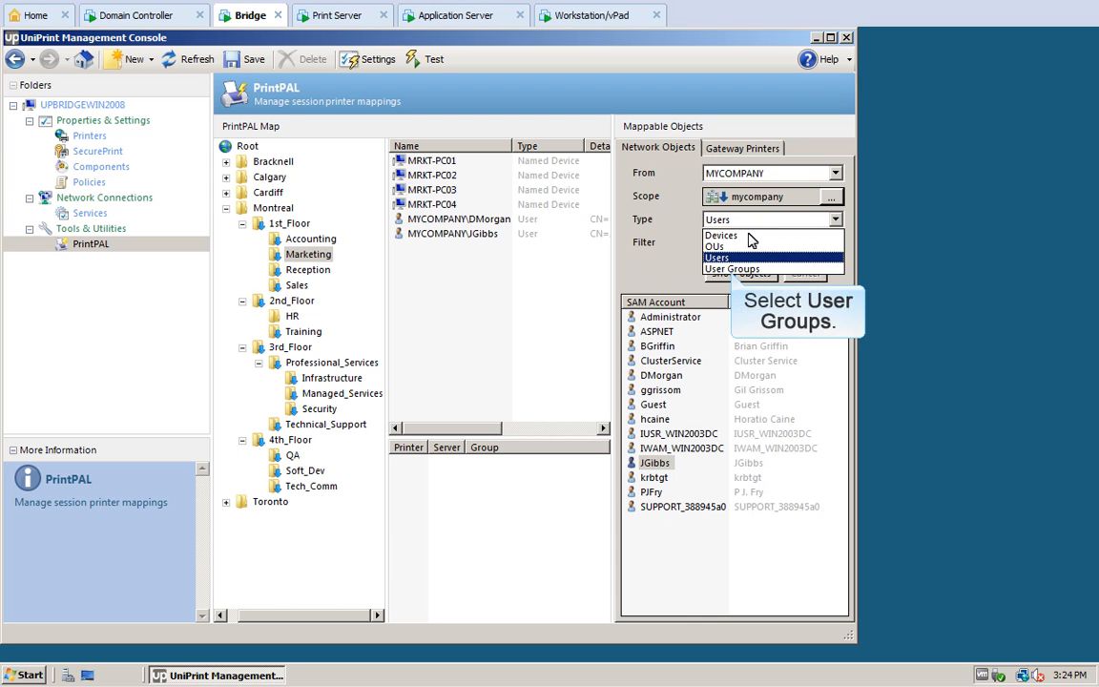
{"action": "left_click", "coordinate": [732, 268]}
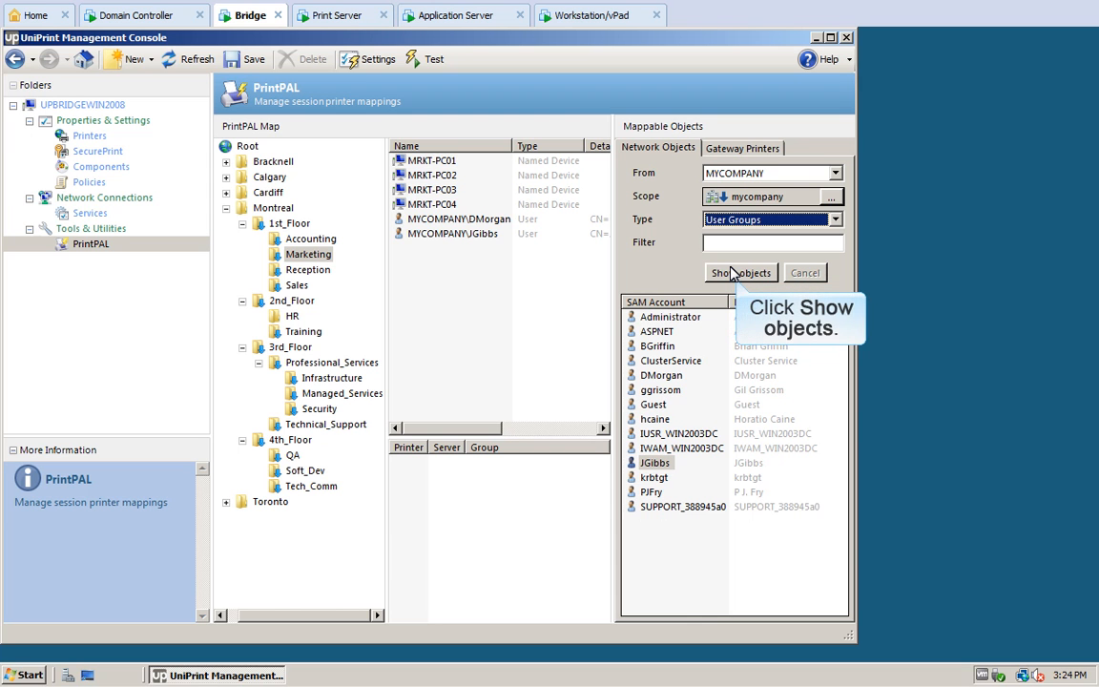
{"action": "left_click", "coordinate": [733, 273]}
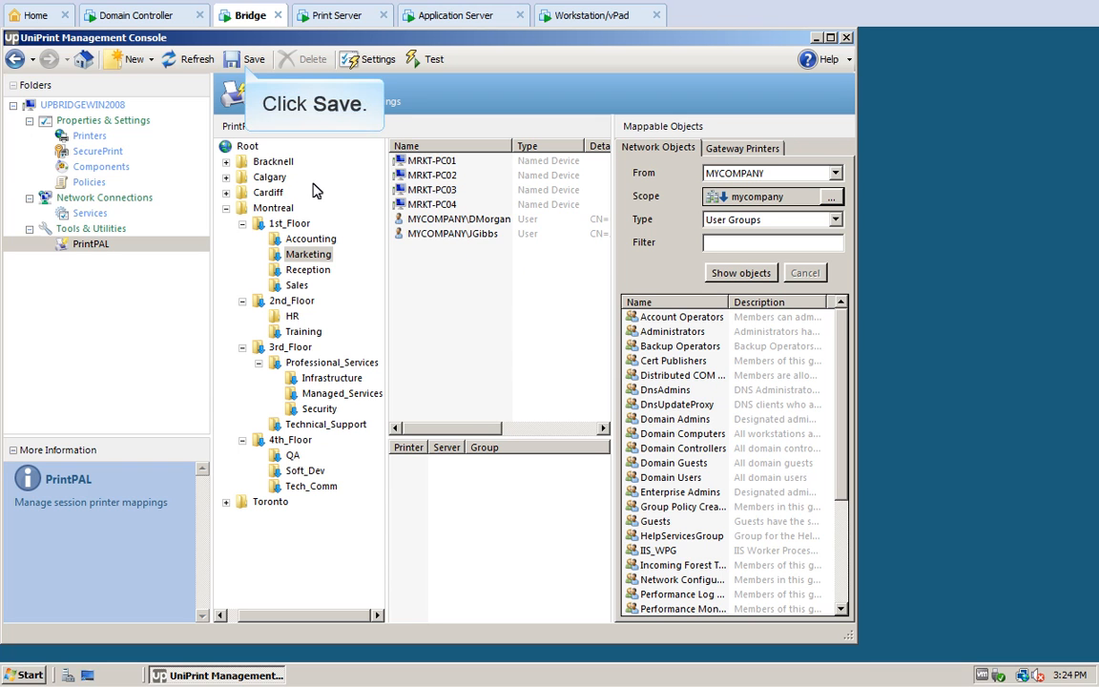
{"action": "left_click", "coordinate": [240, 59]}
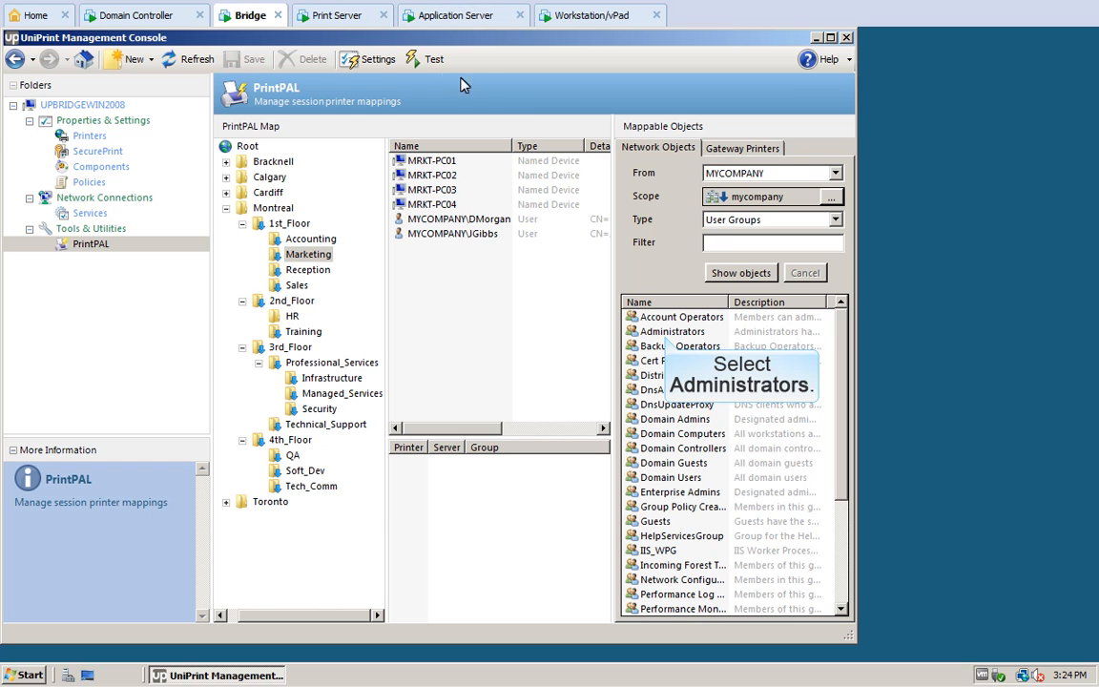
{"action": "left_click_drag", "start_coordinate": [658, 331], "coordinate": [460, 267]}
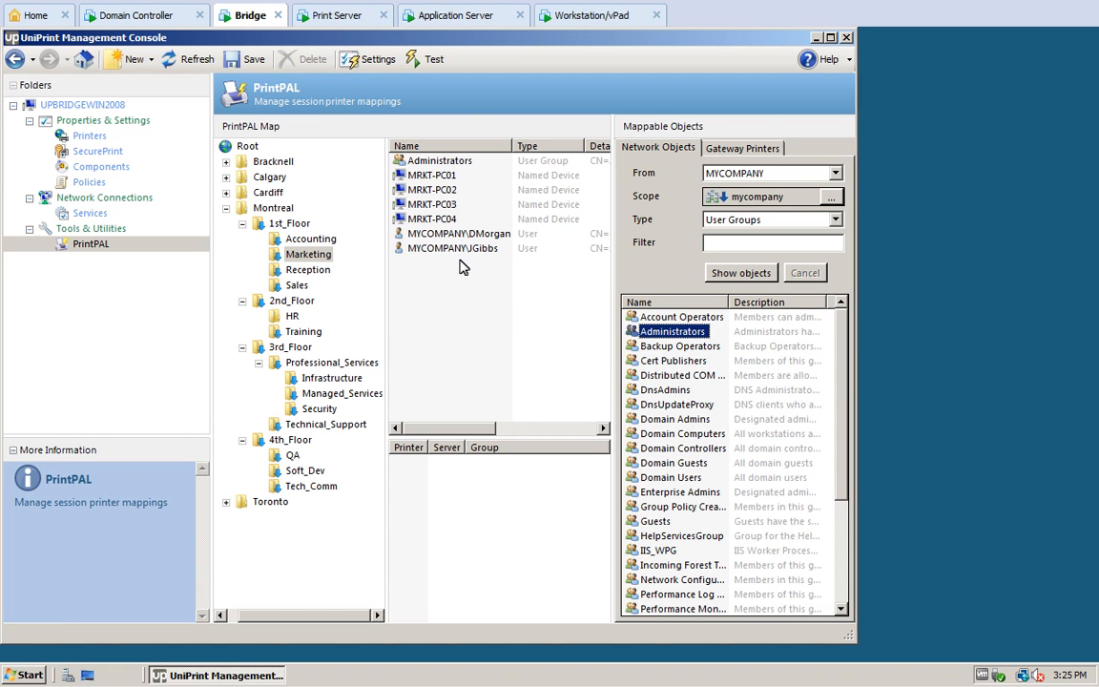
{"action": "left_click", "coordinate": [747, 150]}
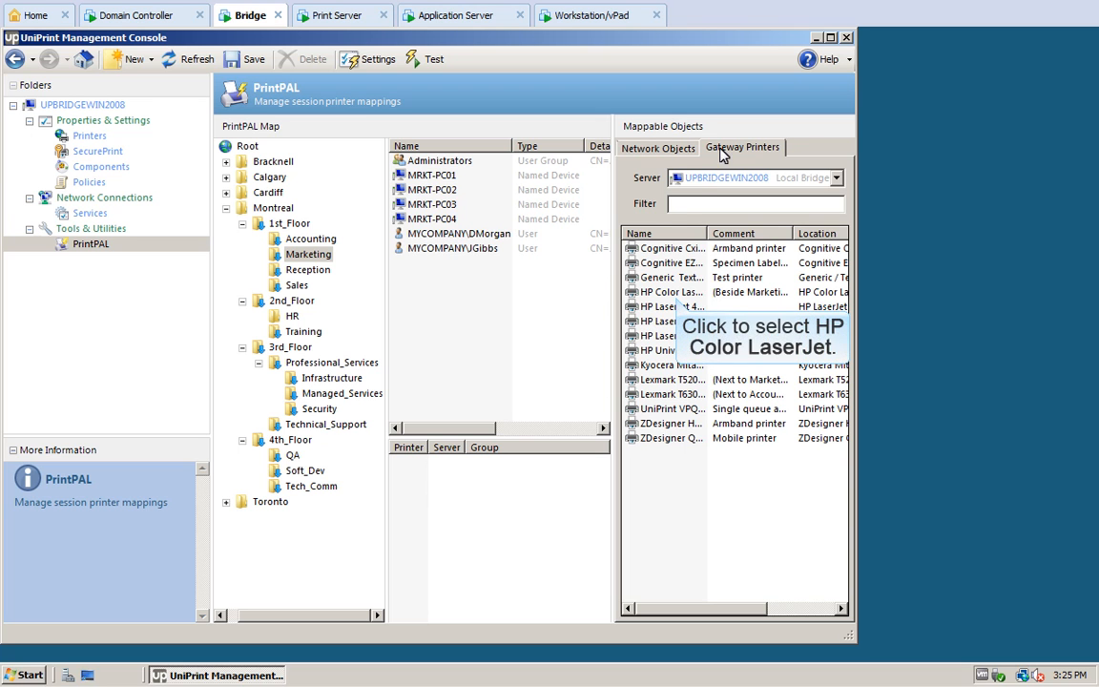
Step: Map the HP Color LaserJet 5550 PCL 5 and Lexmark T520 (MS) printers to Marketing
{"action": "left_click", "coordinate": [673, 293]}
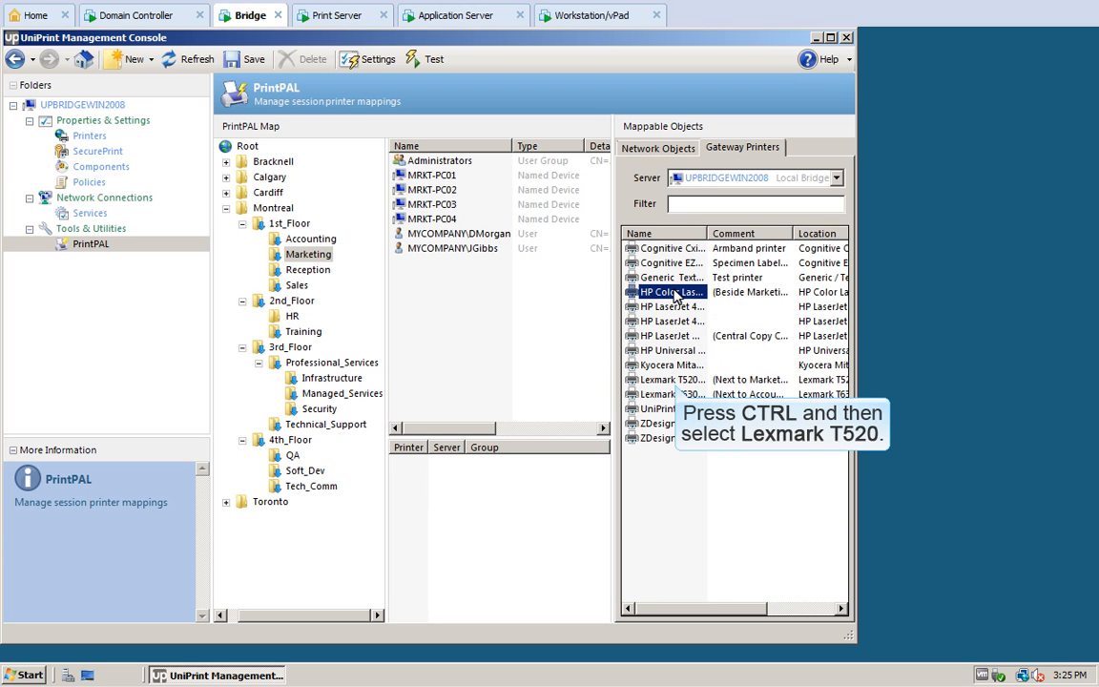
{"action": "left_click", "coordinate": [673, 379], "text": "ctrl"}
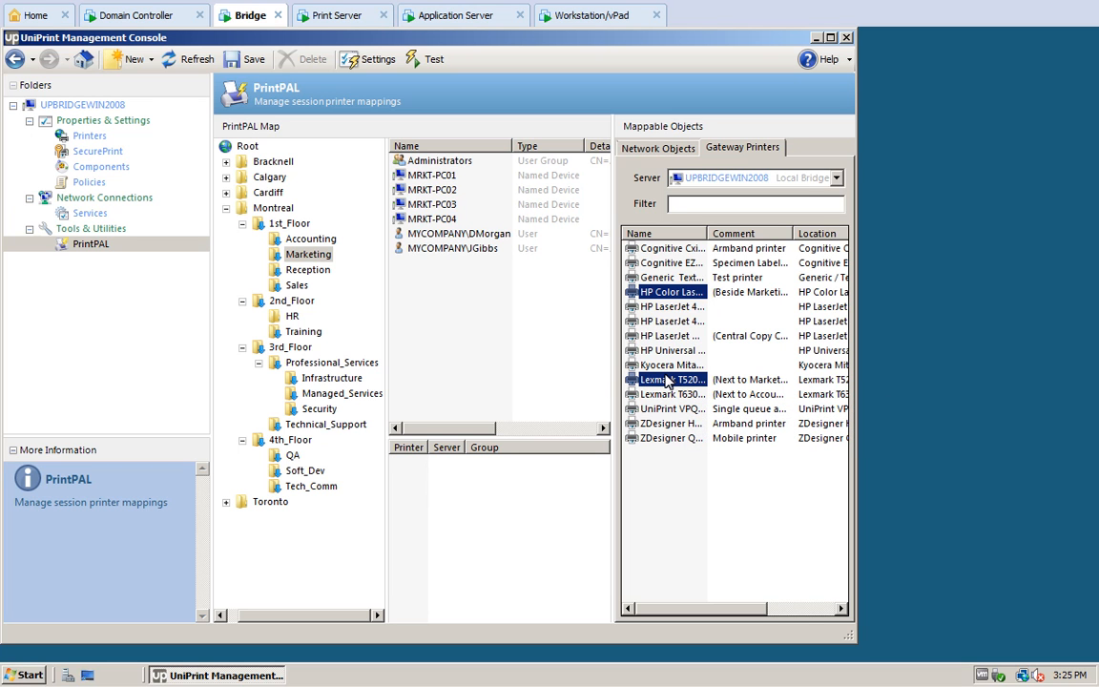
{"action": "left_click_drag", "start_coordinate": [471, 543], "coordinate": [474, 545]}
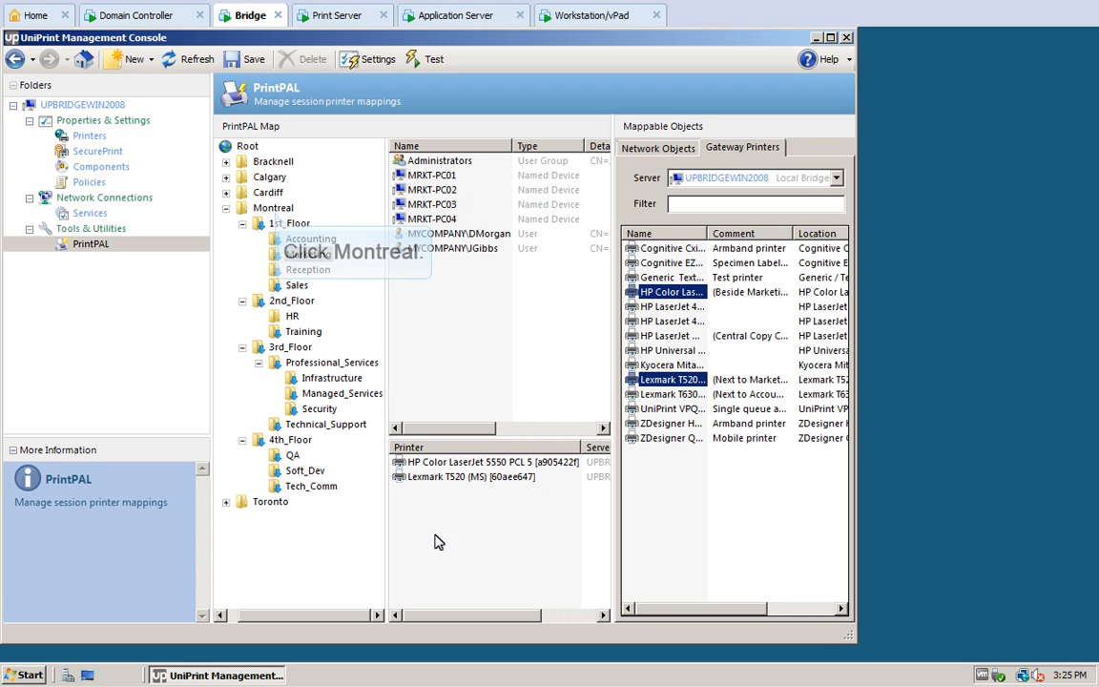
Step: Map the UniPrint VPQ [1e830851] gateway printer to the Montreal location
{"action": "left_click", "coordinate": [274, 208]}
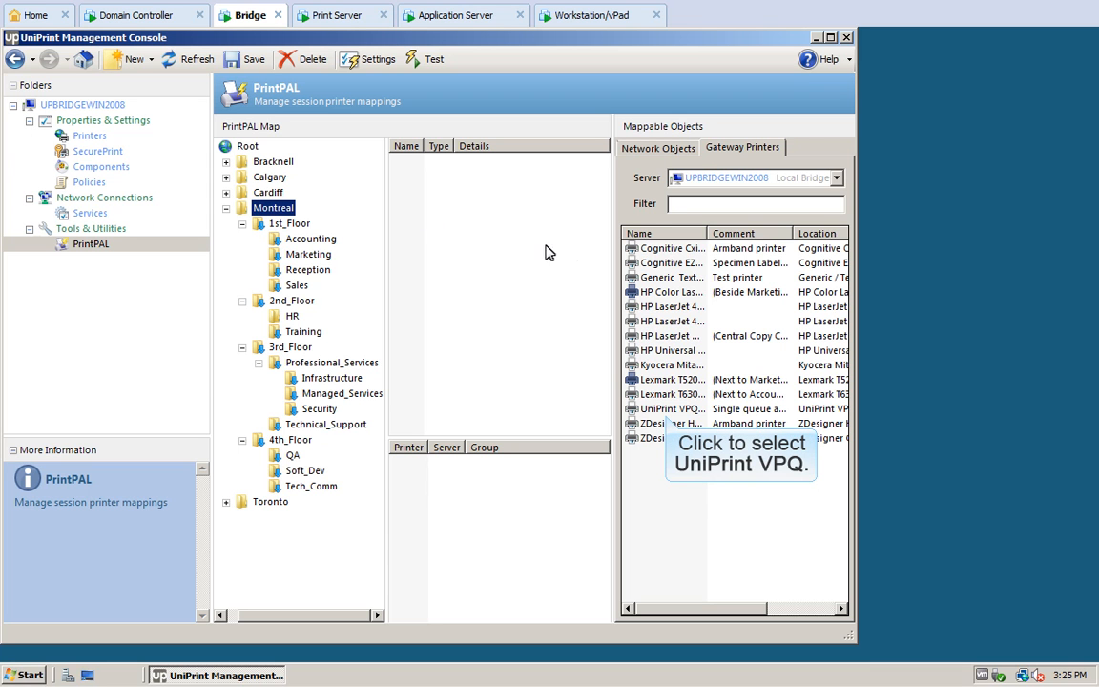
{"action": "left_click", "coordinate": [668, 408]}
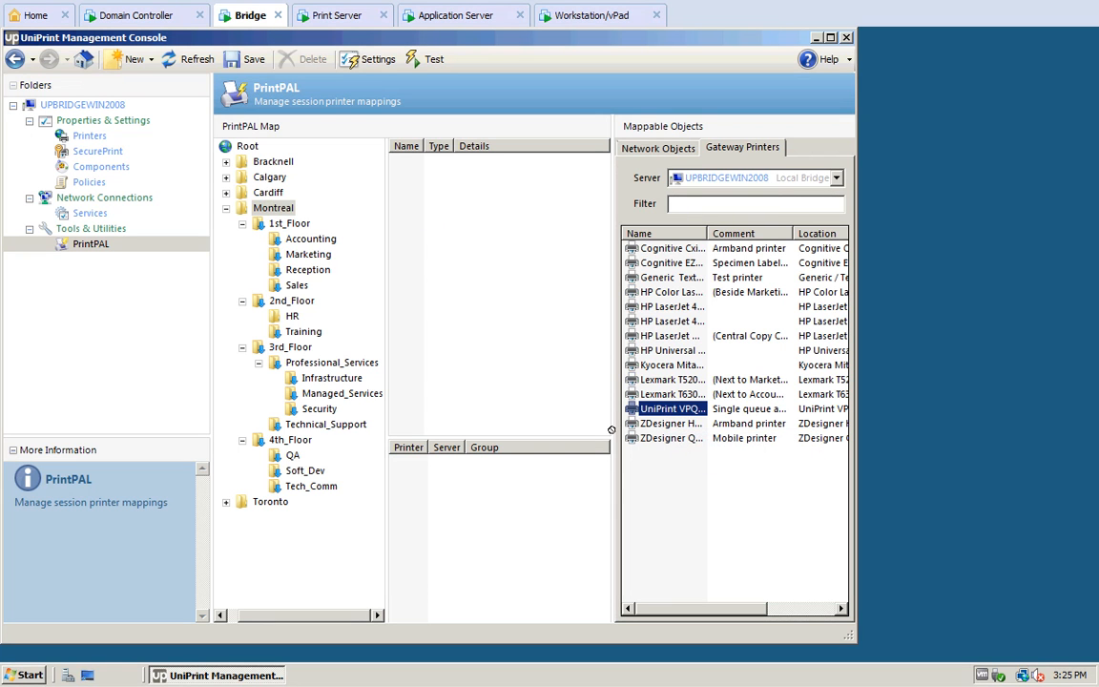
{"action": "left_click_drag", "start_coordinate": [437, 489], "coordinate": [440, 490]}
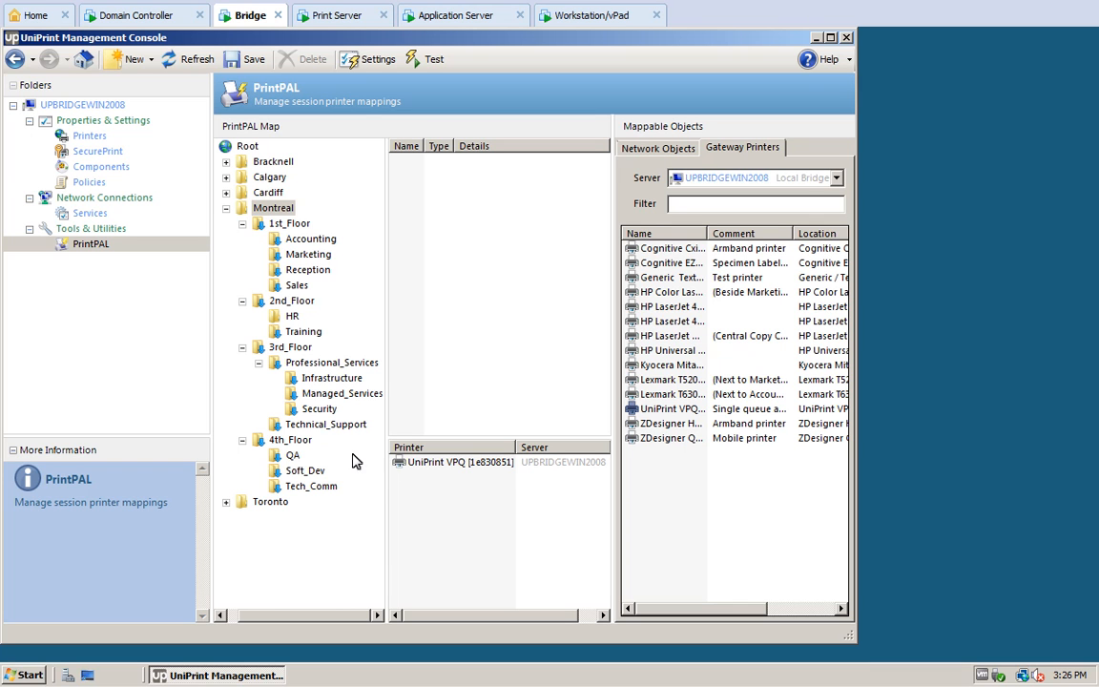
{"action": "left_click", "coordinate": [296, 236]}
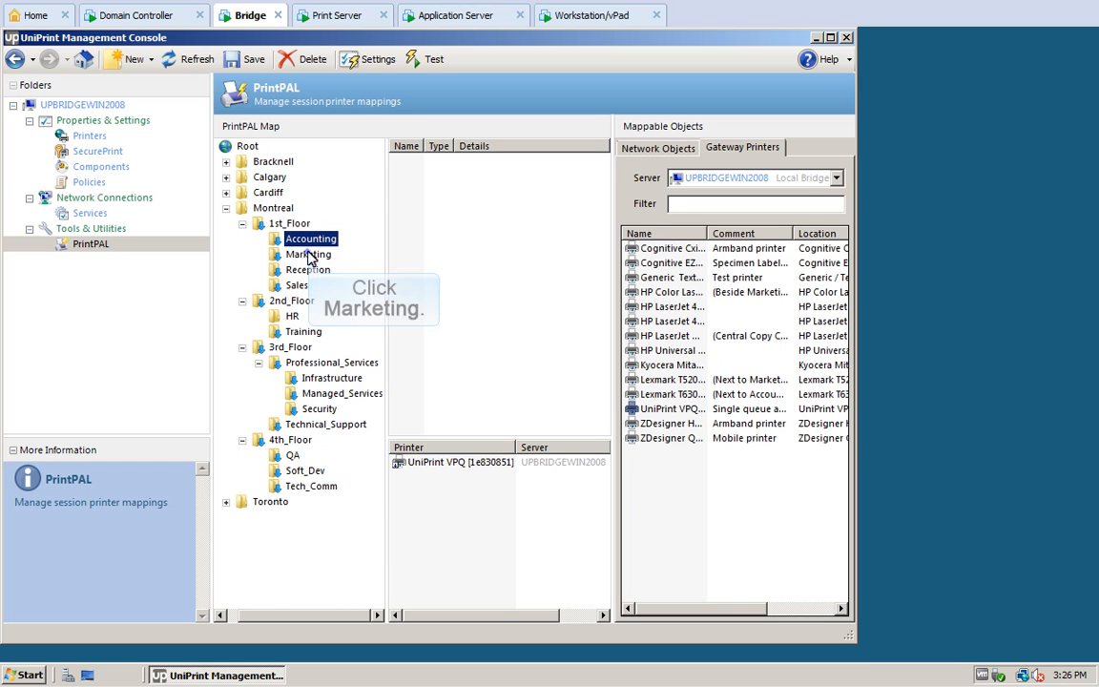
Step: Add a named device for the user's Windows 7 workstation to the Marketing group
{"action": "left_click", "coordinate": [308, 255]}
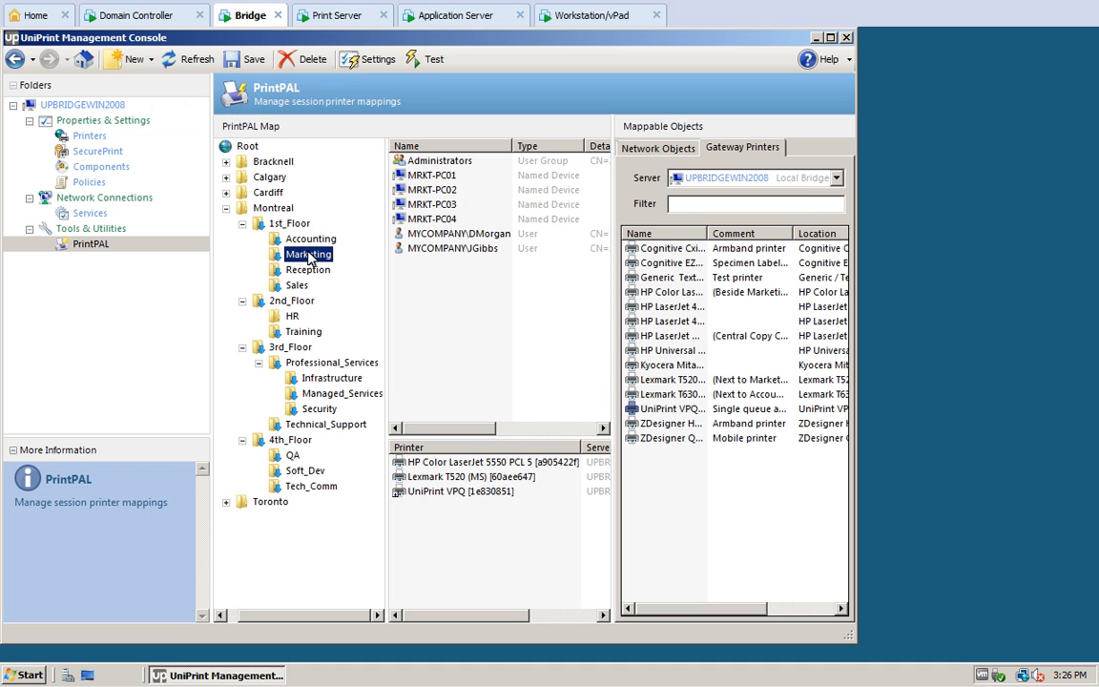
{"action": "left_click", "coordinate": [133, 60]}
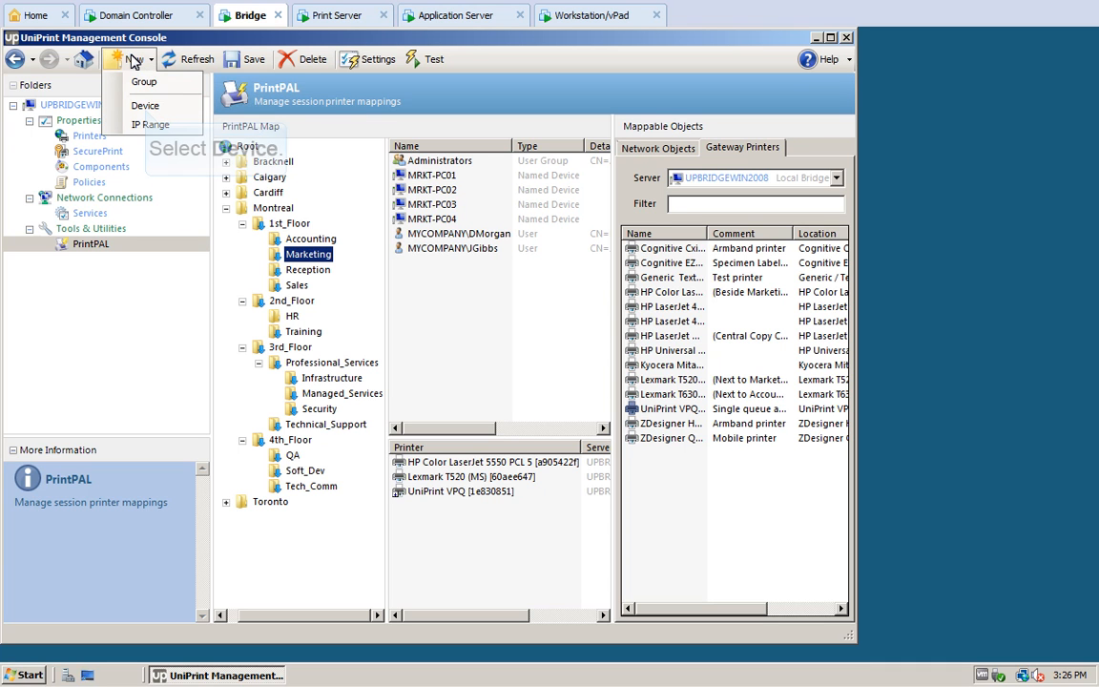
{"action": "left_click", "coordinate": [145, 106]}
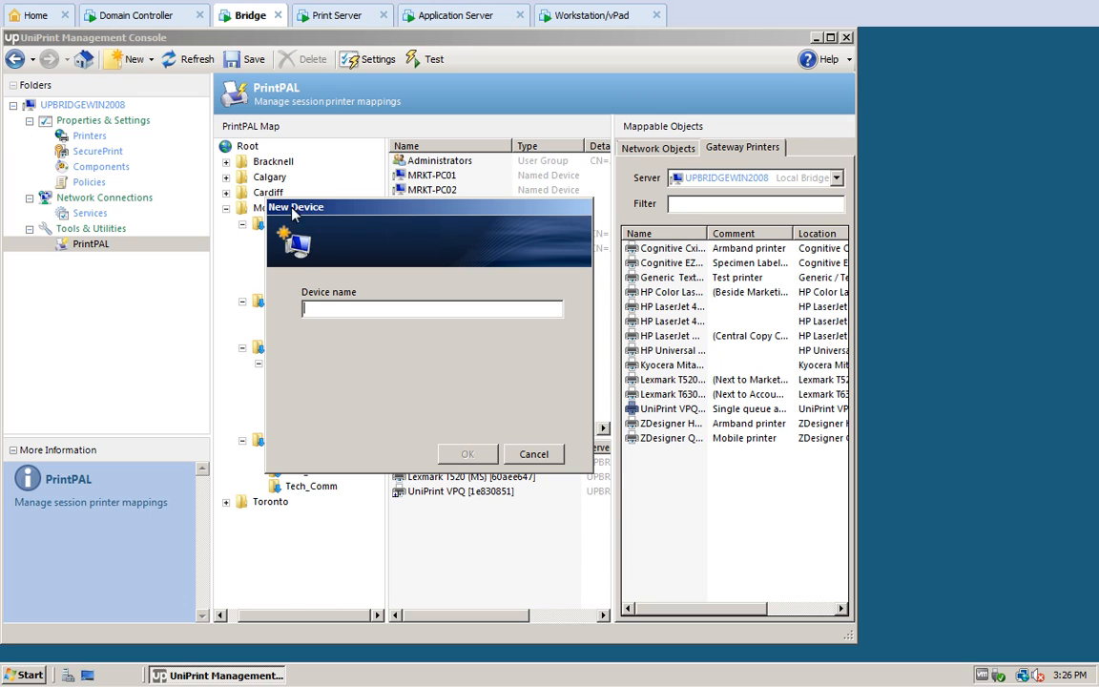
{"action": "type", "text": "GibbsWin7"}
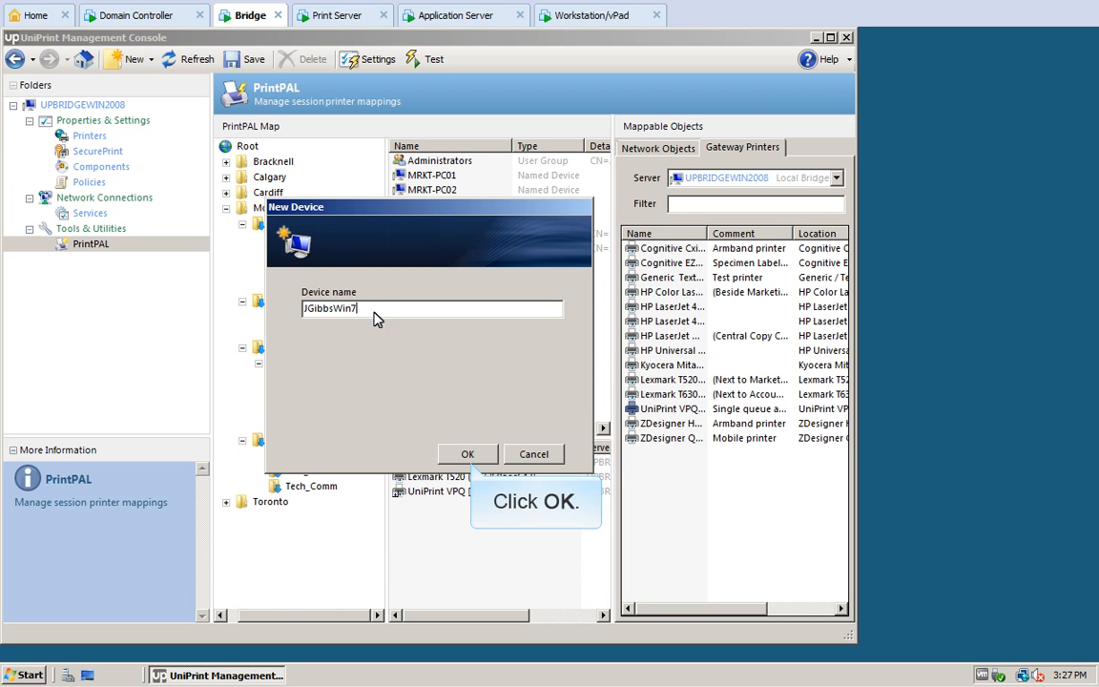
{"action": "left_click", "coordinate": [466, 454]}
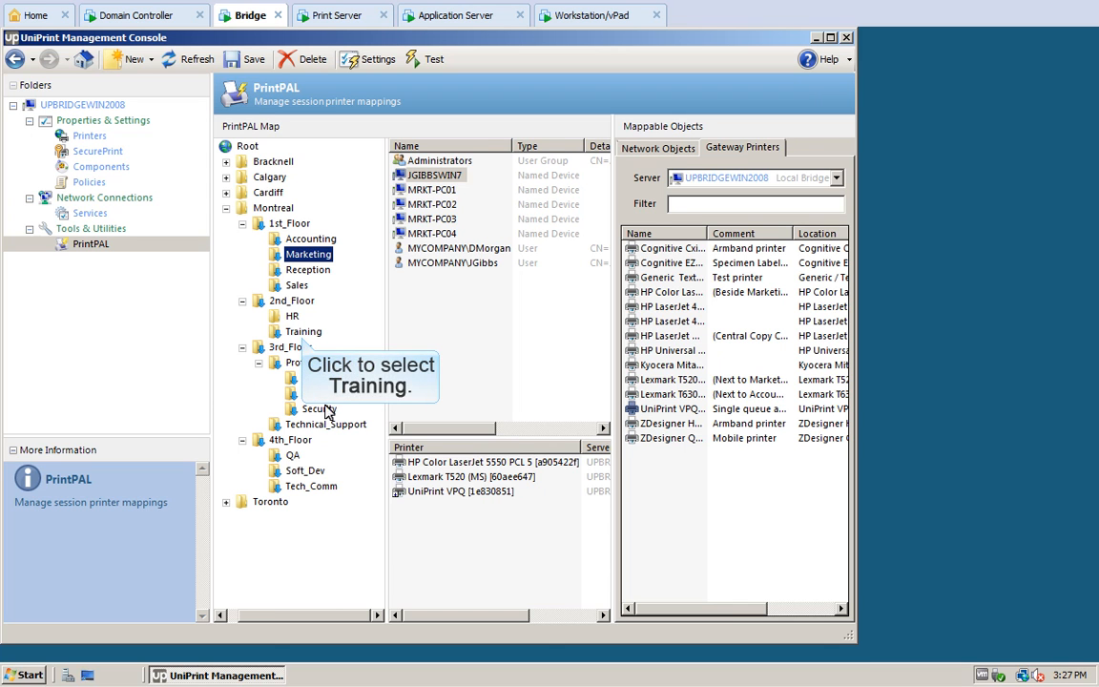
Step: Add IP range 'Classroom A' from 192.0.2.10 to 192.0.2.25 to Training and save
{"action": "left_click", "coordinate": [302, 334]}
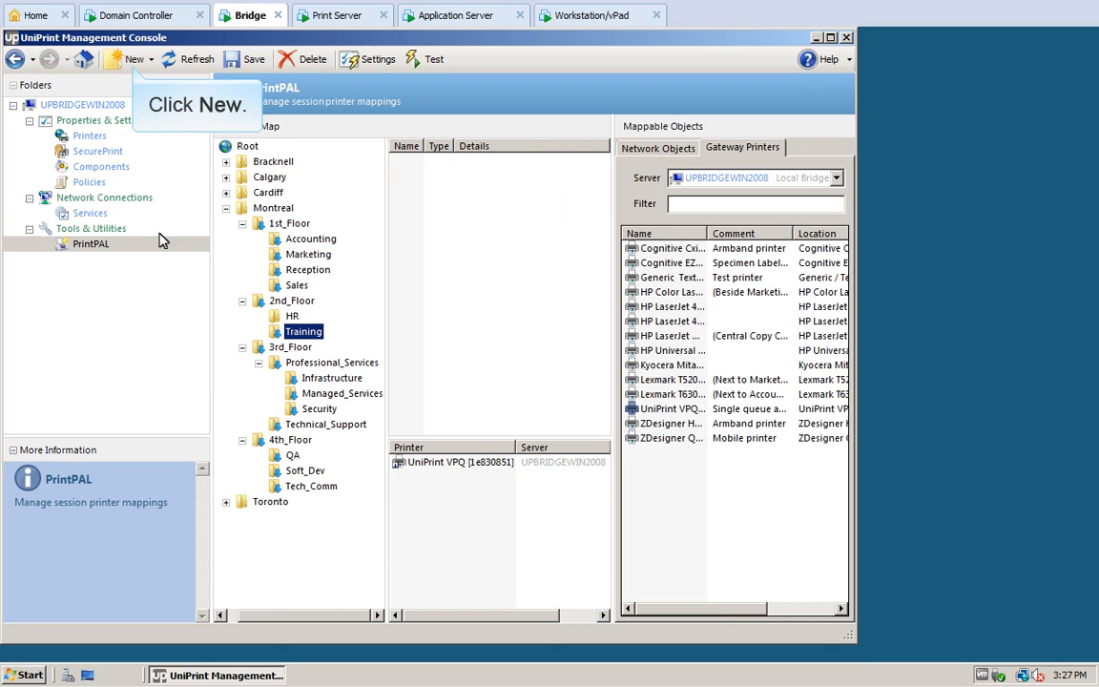
{"action": "left_click", "coordinate": [134, 60]}
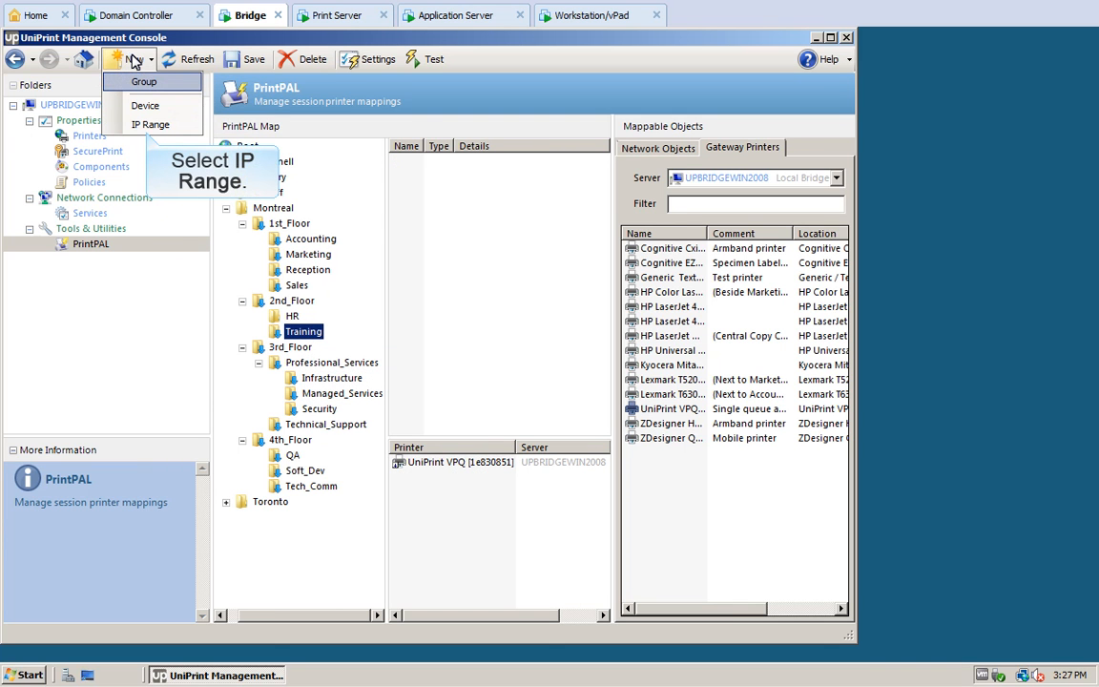
{"action": "left_click", "coordinate": [145, 125]}
{"action": "type", "text": "Classroom A"}
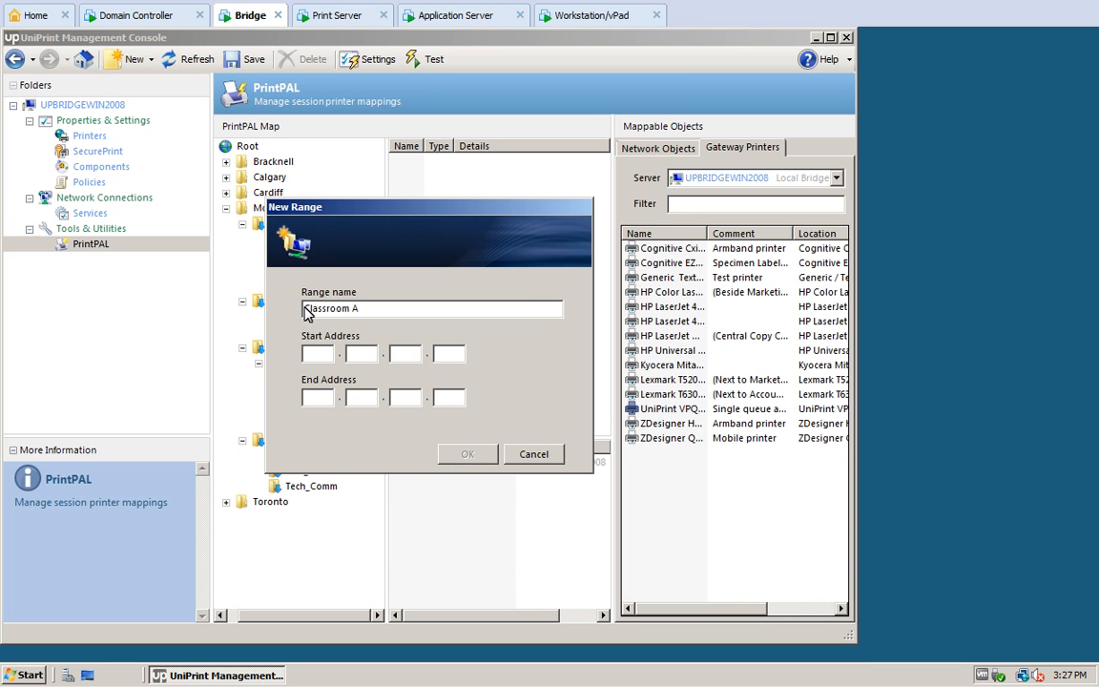
{"action": "left_click", "coordinate": [307, 355]}
{"action": "type", "text": "192.0.2.10"}
{"action": "left_click", "coordinate": [307, 399]}
{"action": "type", "text": "192.0.2.25"}
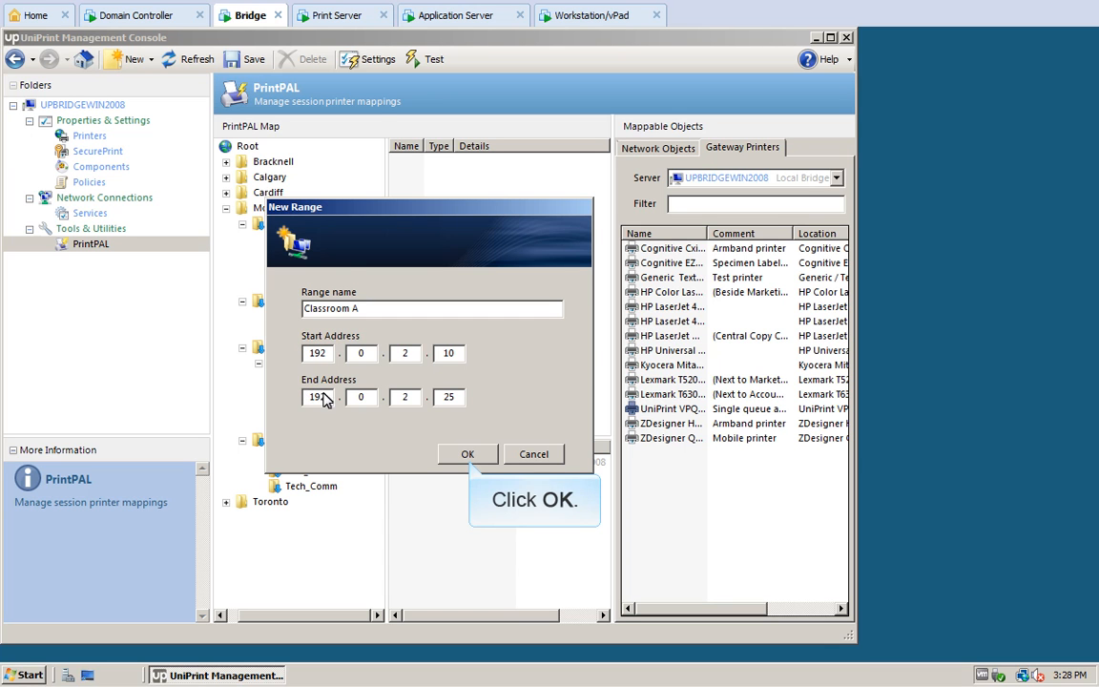
{"action": "left_click", "coordinate": [467, 454]}
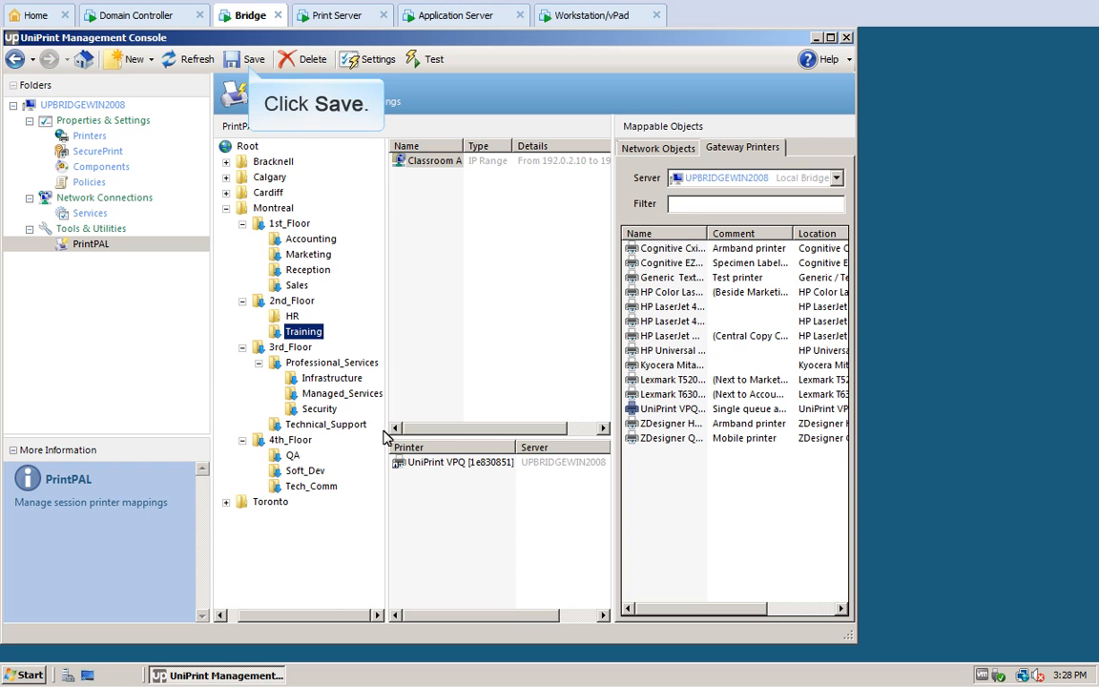
{"action": "left_click", "coordinate": [253, 59]}
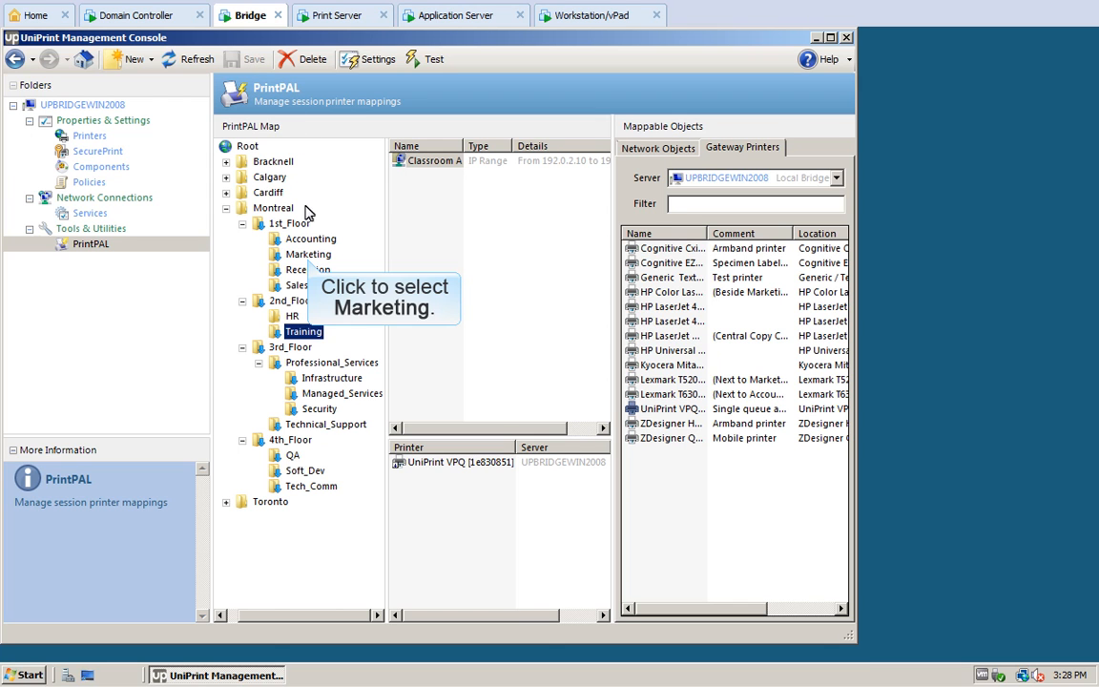
Step: Make UniPrint VPQ [1e830851] the default printer for Marketing and save the change
{"action": "left_click", "coordinate": [308, 254]}
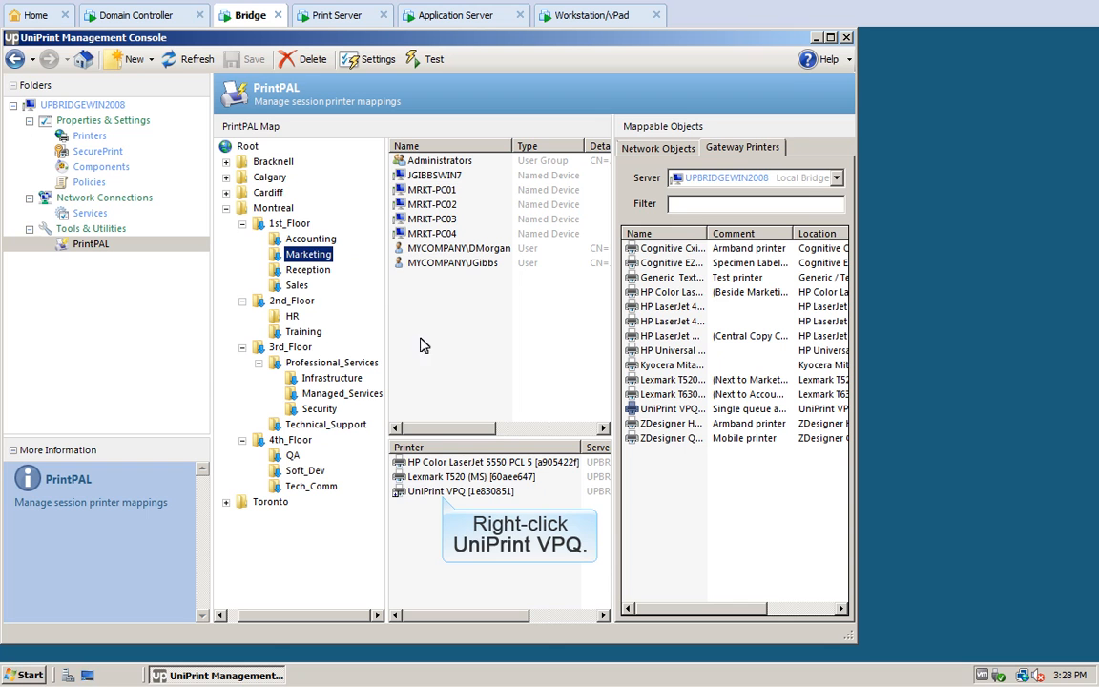
{"action": "right_click", "coordinate": [441, 490]}
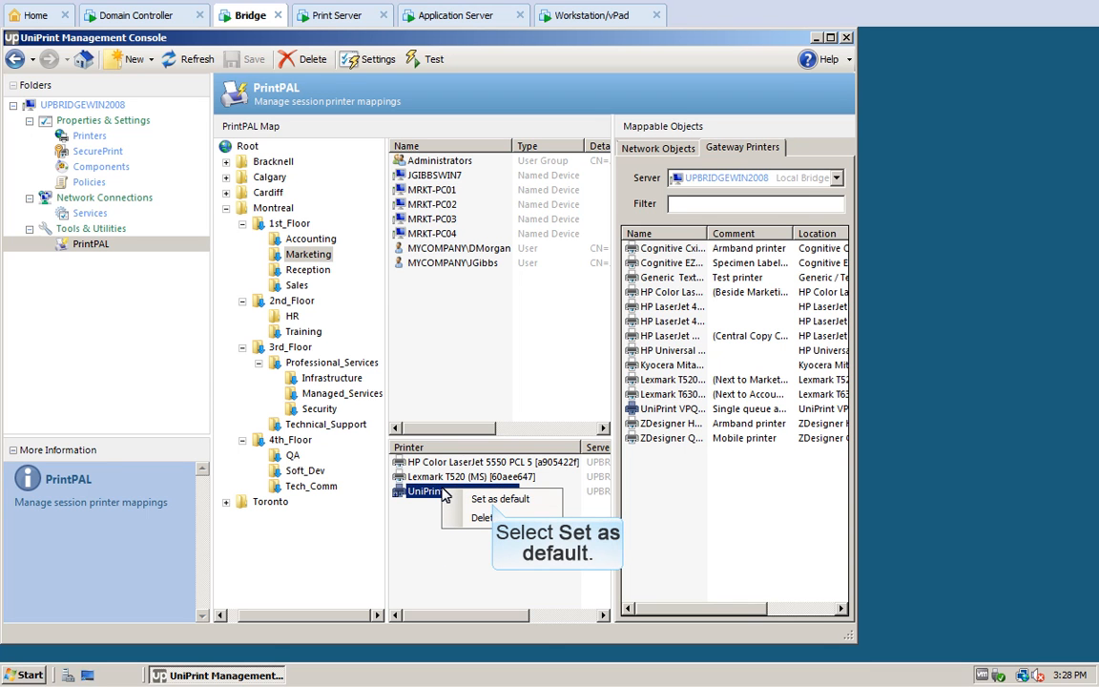
{"action": "left_click", "coordinate": [491, 499]}
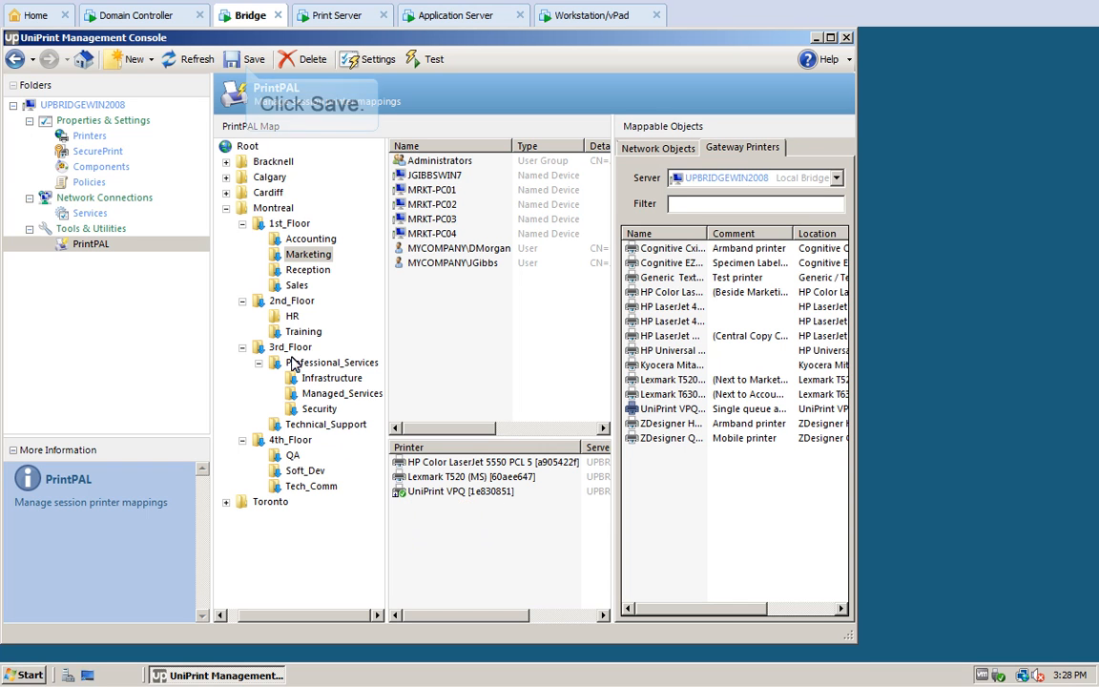
{"action": "left_click", "coordinate": [246, 59]}
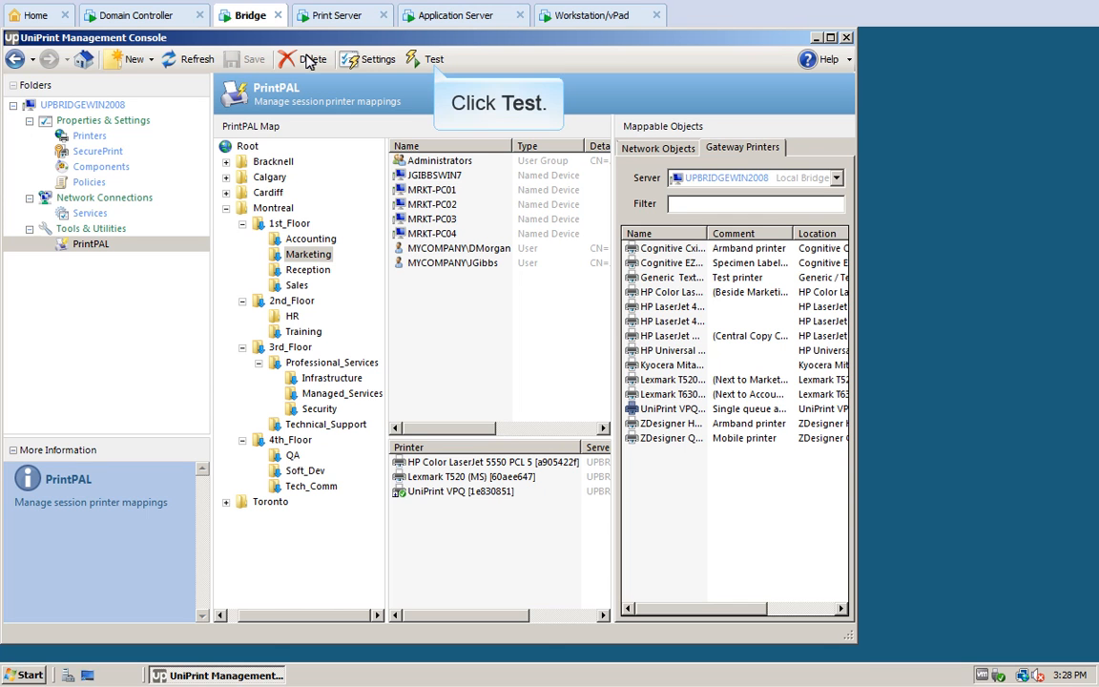
{"action": "left_click", "coordinate": [433, 60]}
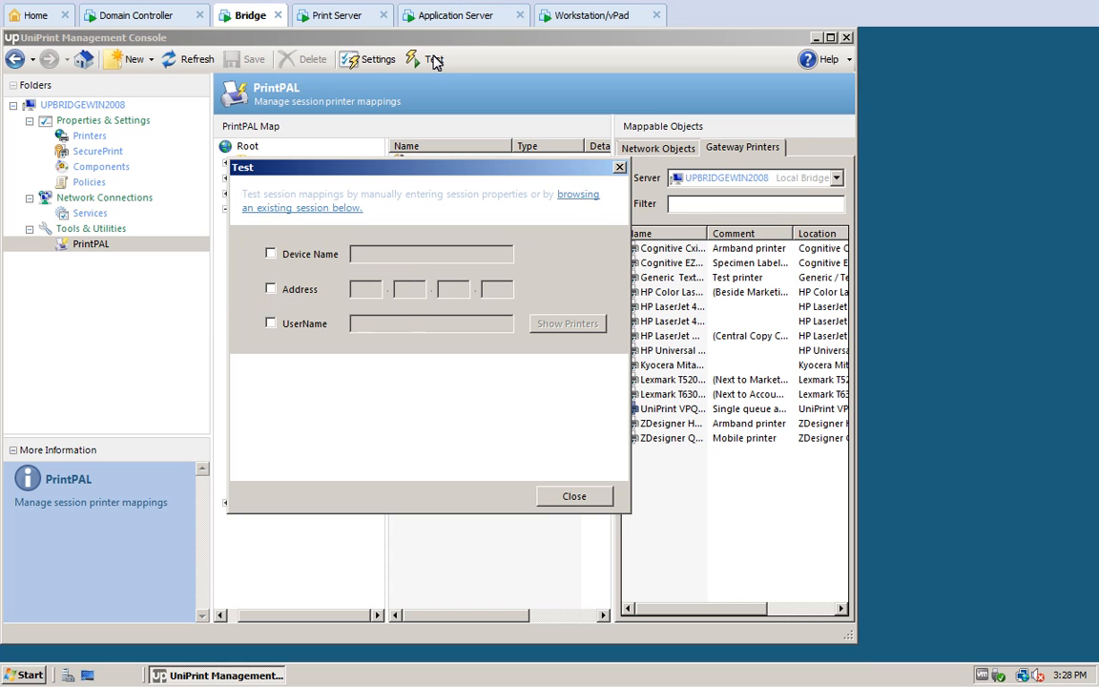
{"action": "left_click", "coordinate": [271, 255]}
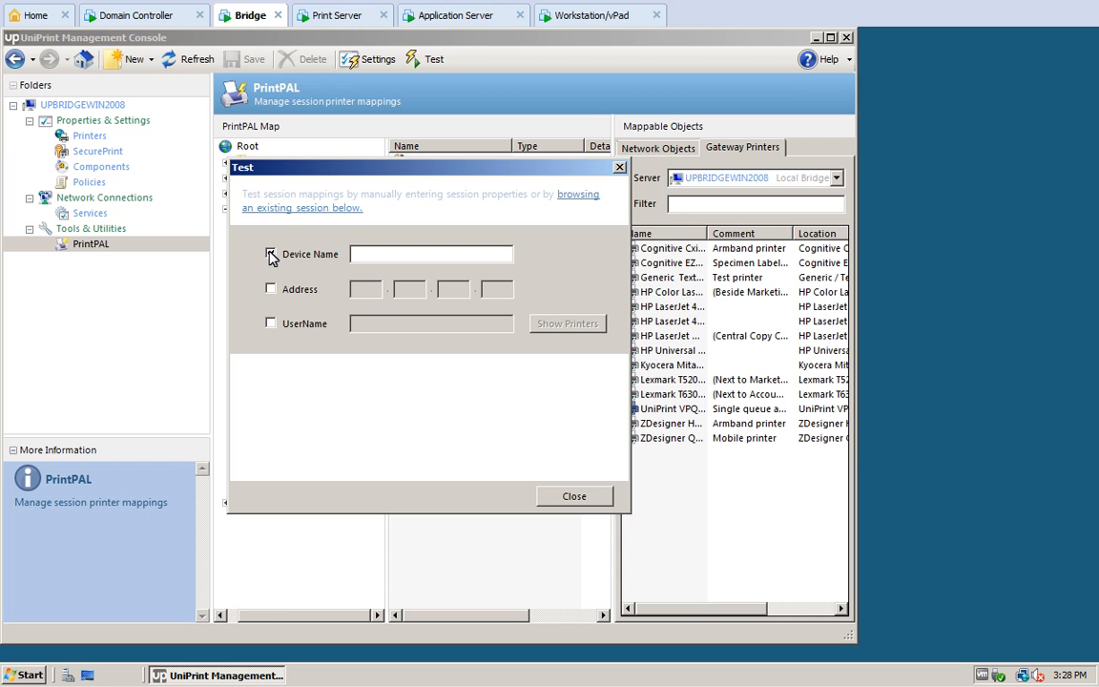
{"action": "left_click", "coordinate": [353, 255]}
{"action": "type", "text": "GibbsWin7"}
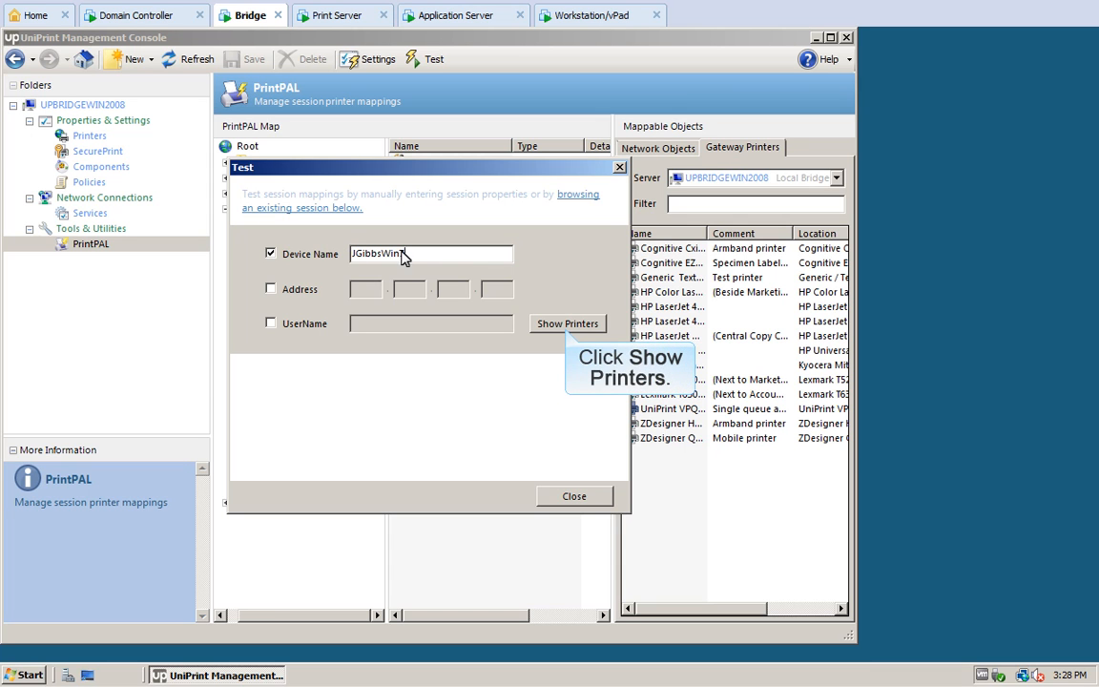
{"action": "left_click", "coordinate": [567, 324]}
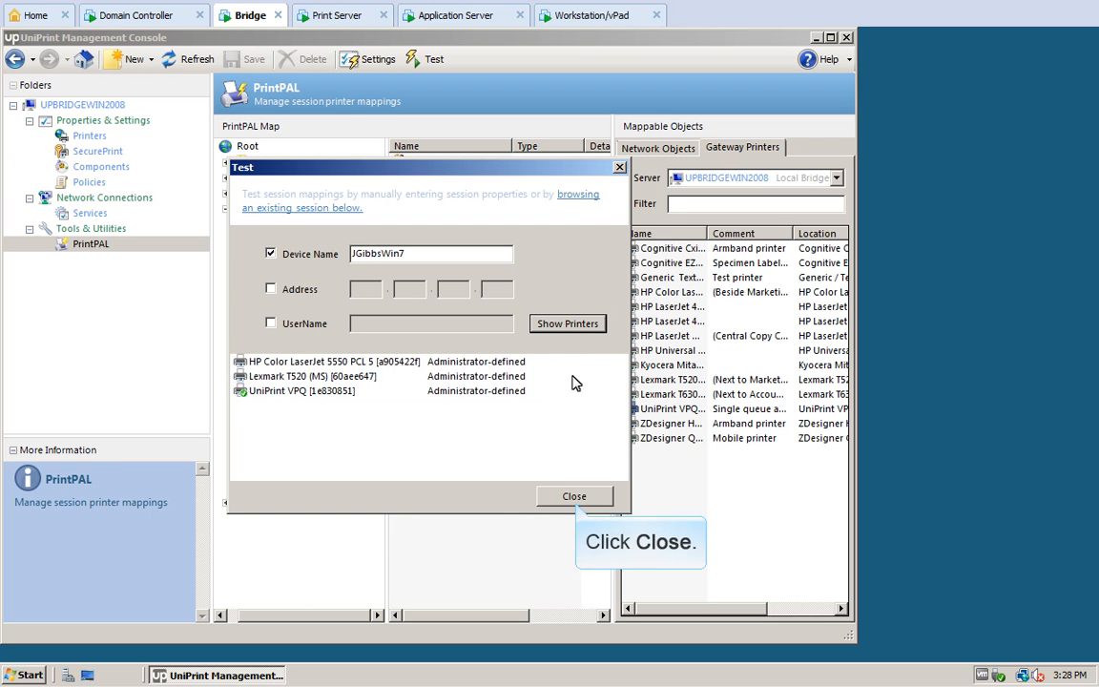
{"action": "left_click", "coordinate": [574, 496]}
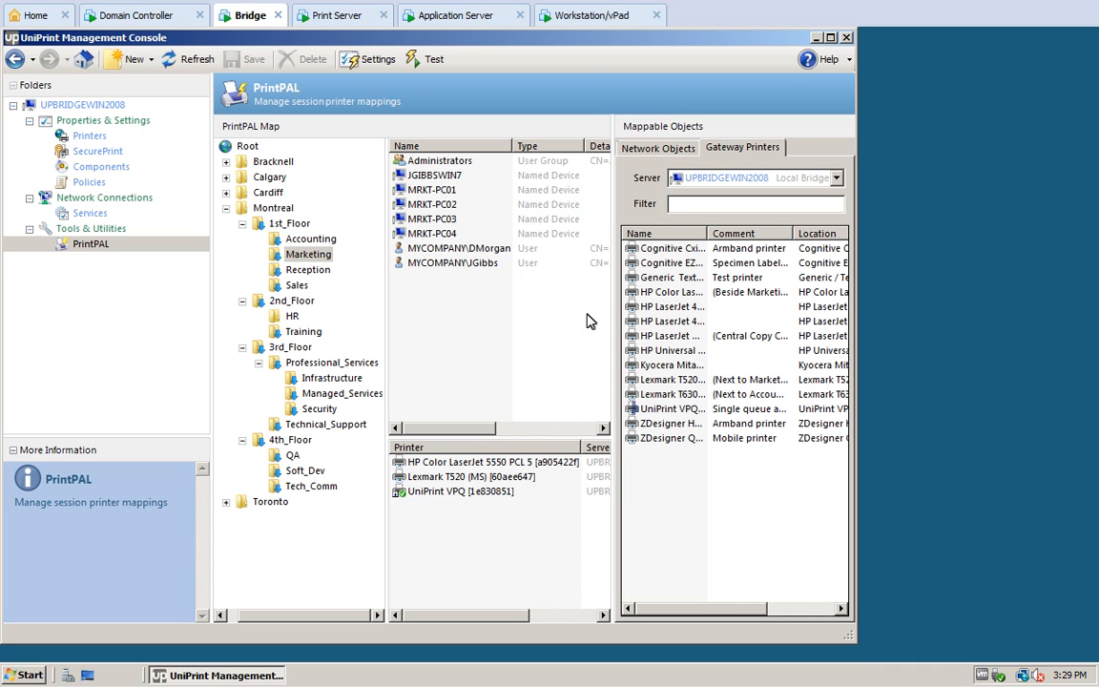
Step: From the Workstation/vPad machine, connect by Remote Desktop to the application server at 172.30.136.97
{"action": "left_click", "coordinate": [592, 18]}
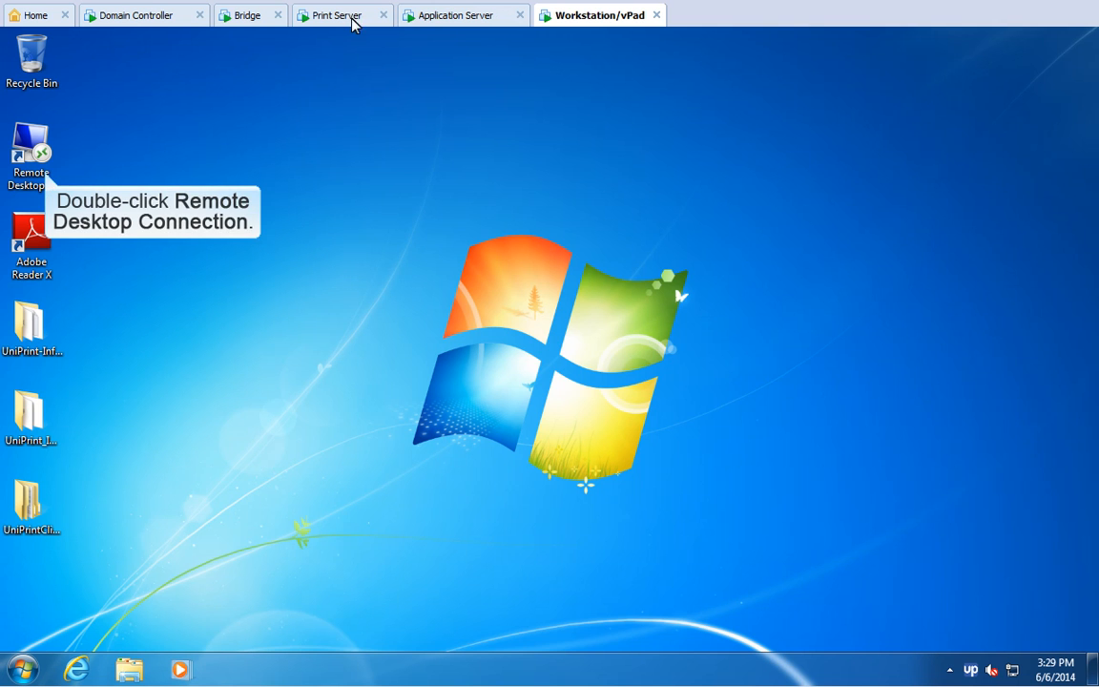
{"action": "double_click", "coordinate": [32, 148]}
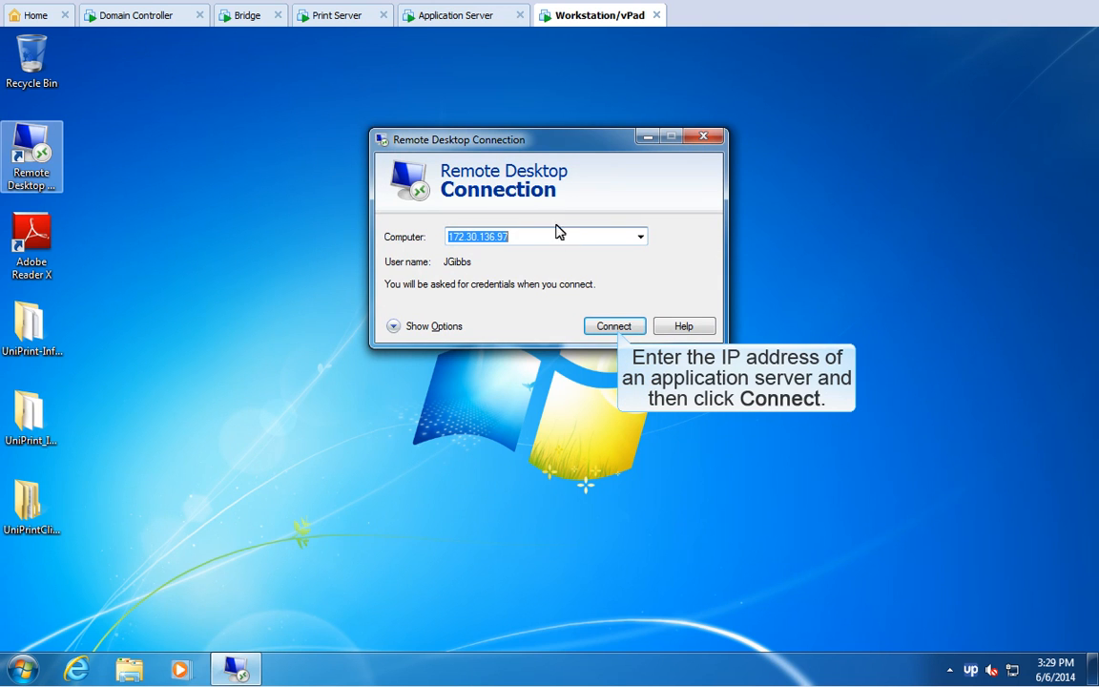
{"action": "left_click", "coordinate": [616, 325]}
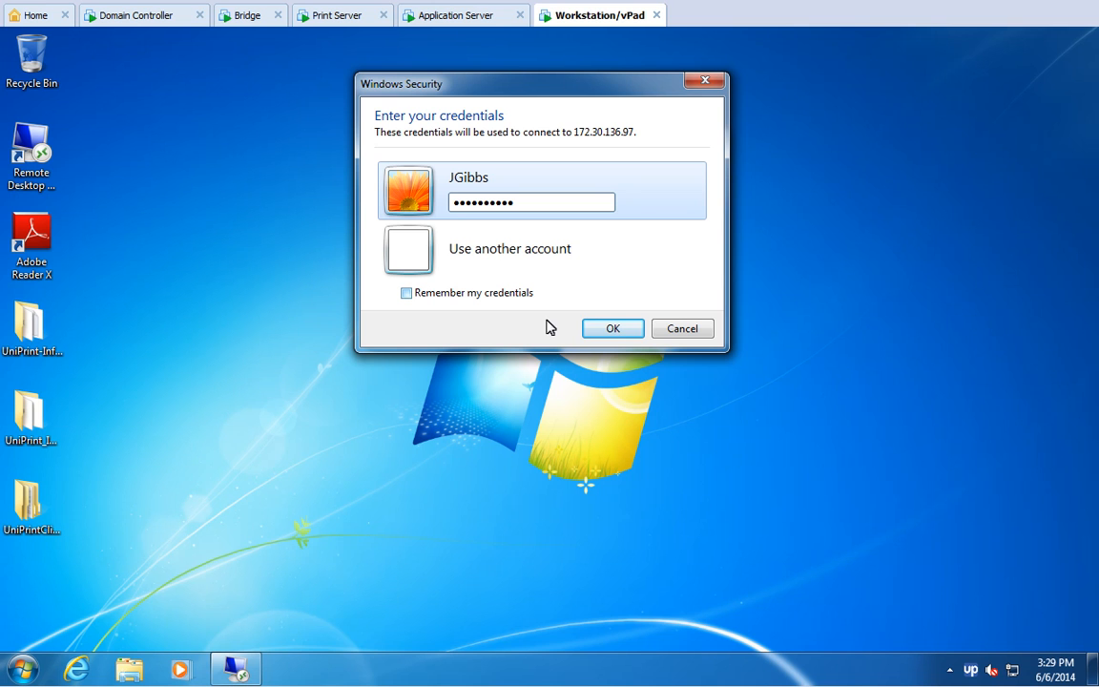
{"action": "left_click", "coordinate": [406, 294]}
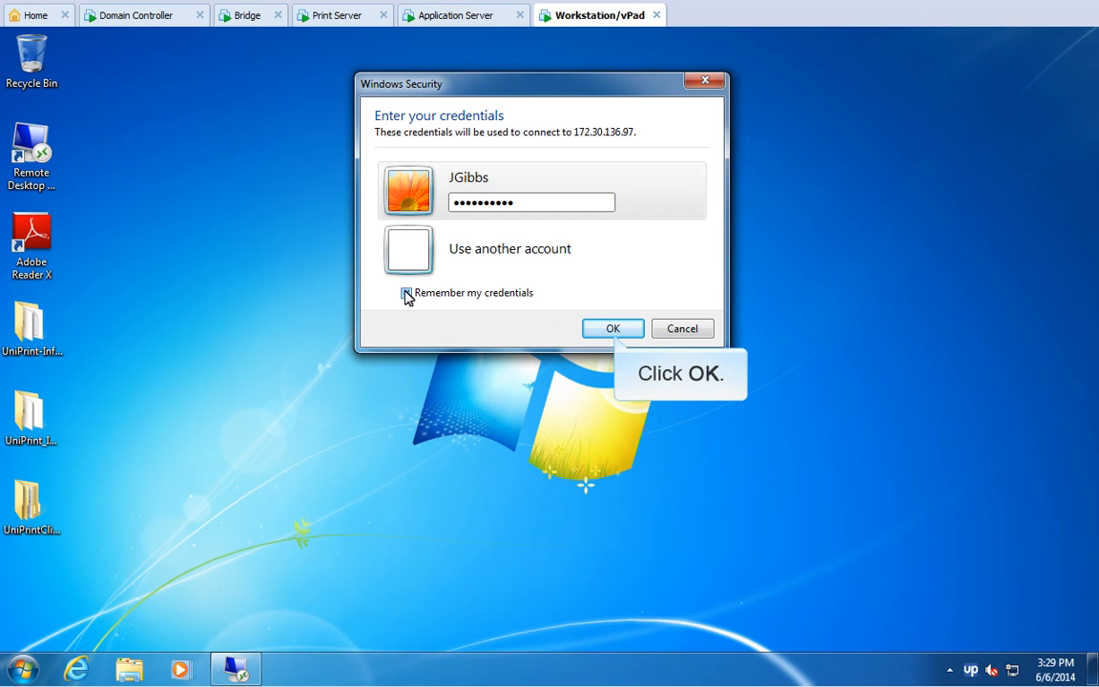
{"action": "left_click", "coordinate": [613, 329]}
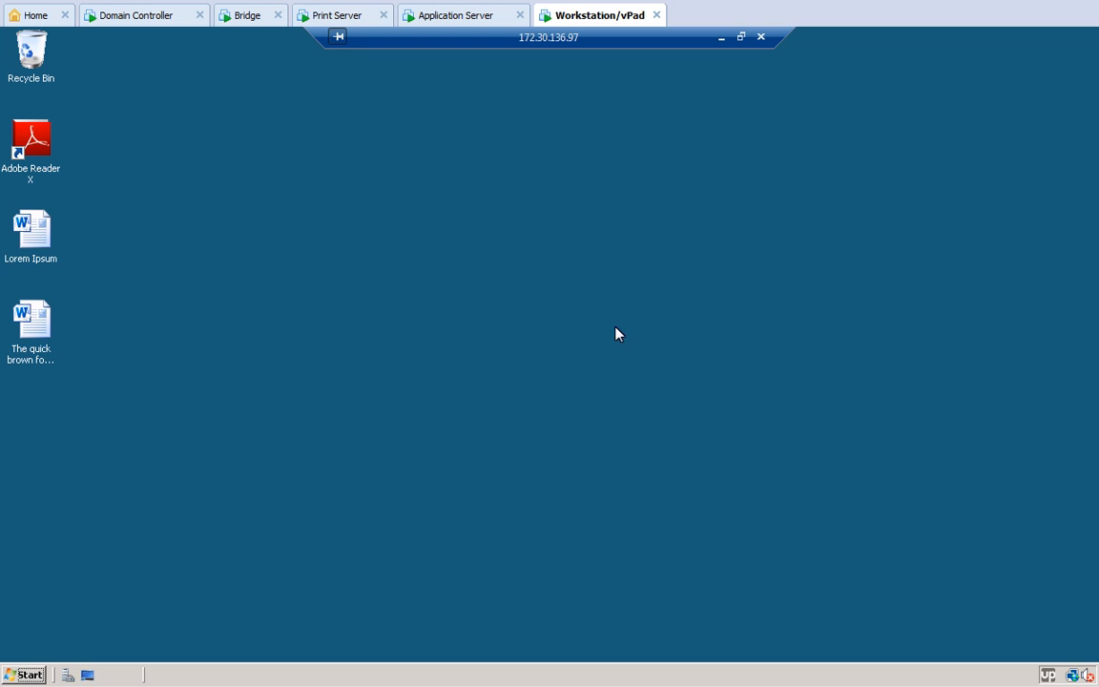
Step: Start a new mapping test and sign in to UPAPPWIN2008 as Administrator to browse running sessions
{"action": "left_click", "coordinate": [246, 17]}
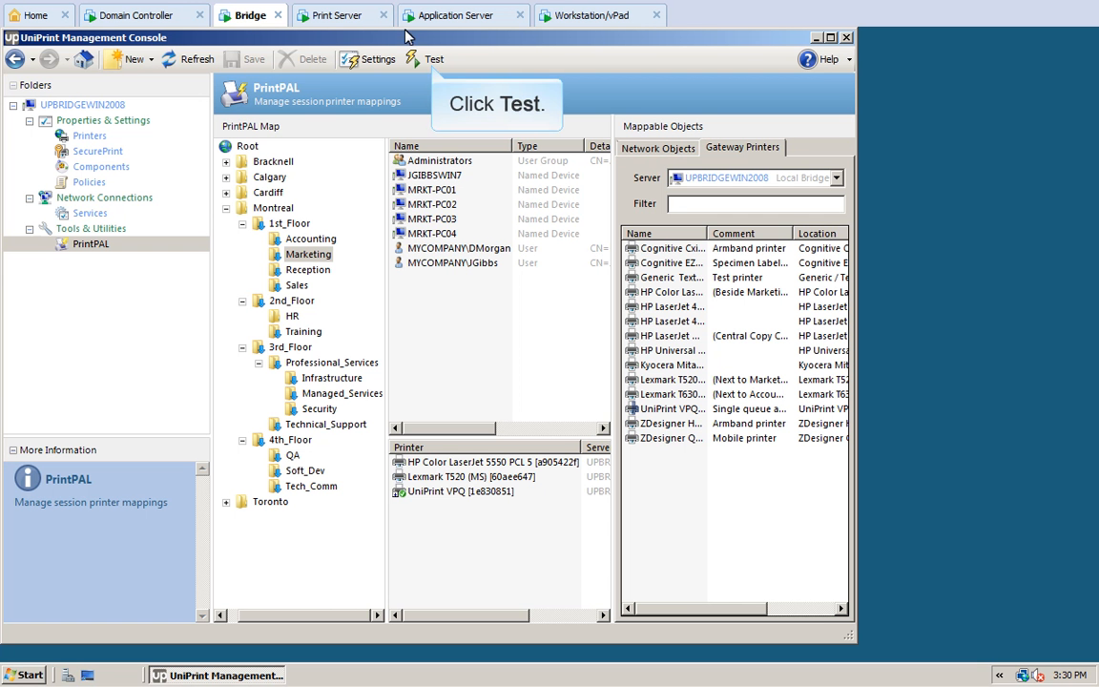
{"action": "left_click", "coordinate": [433, 60]}
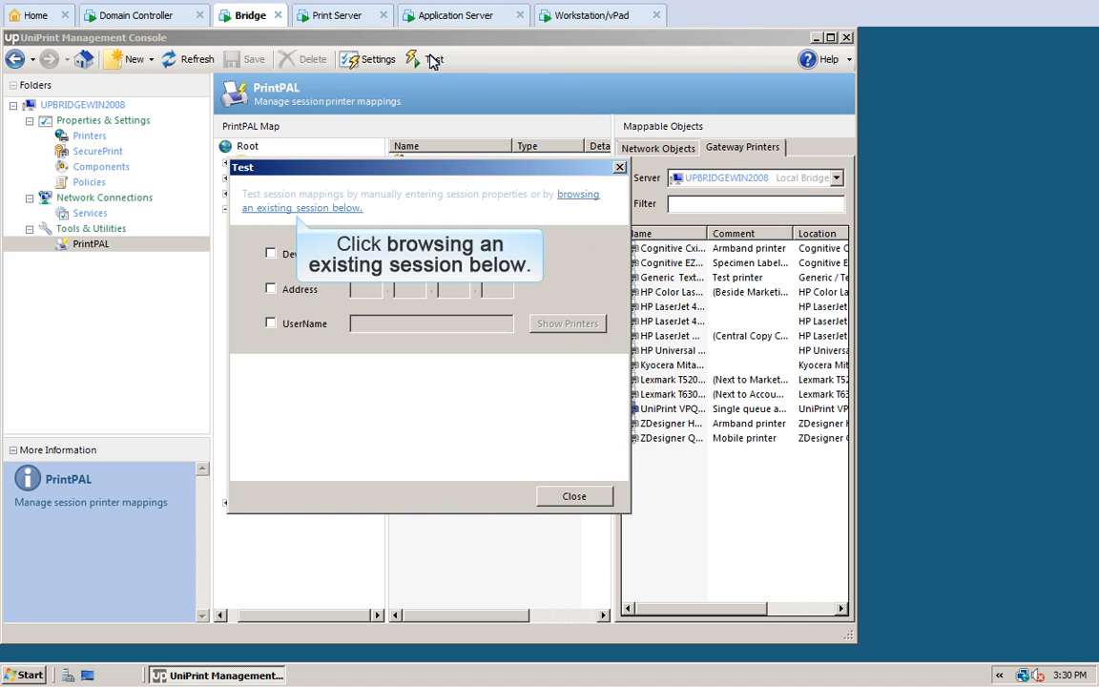
{"action": "left_click", "coordinate": [296, 208]}
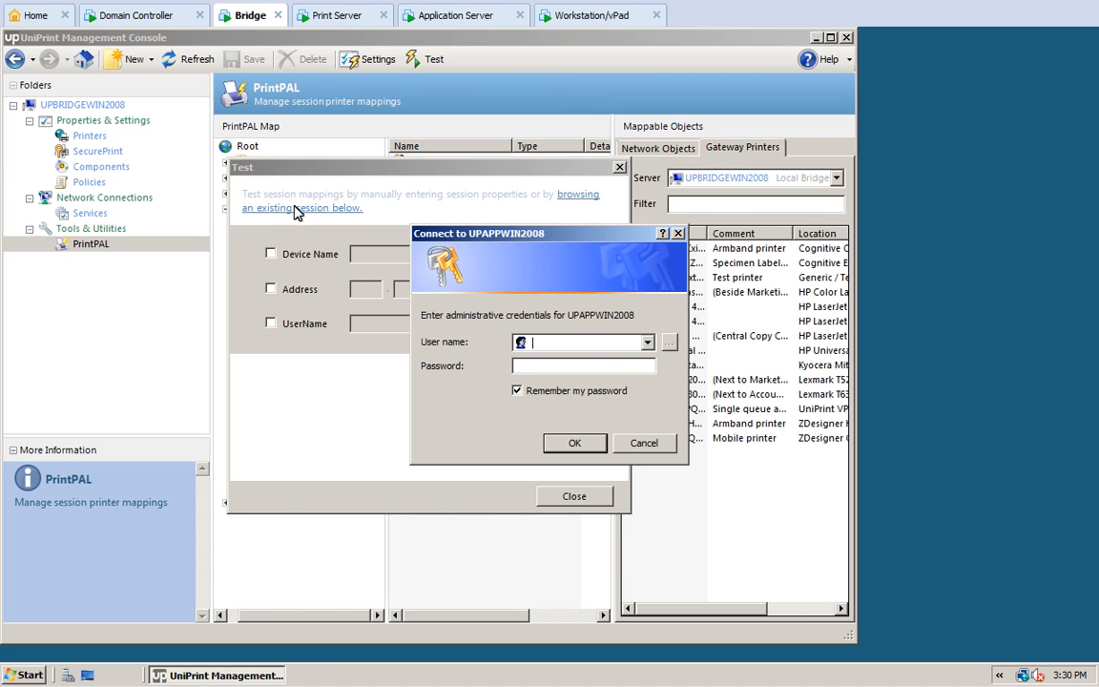
{"action": "left_click", "coordinate": [534, 344]}
{"action": "type", "text": "Administrator"}
{"action": "key", "text": "Tab"}
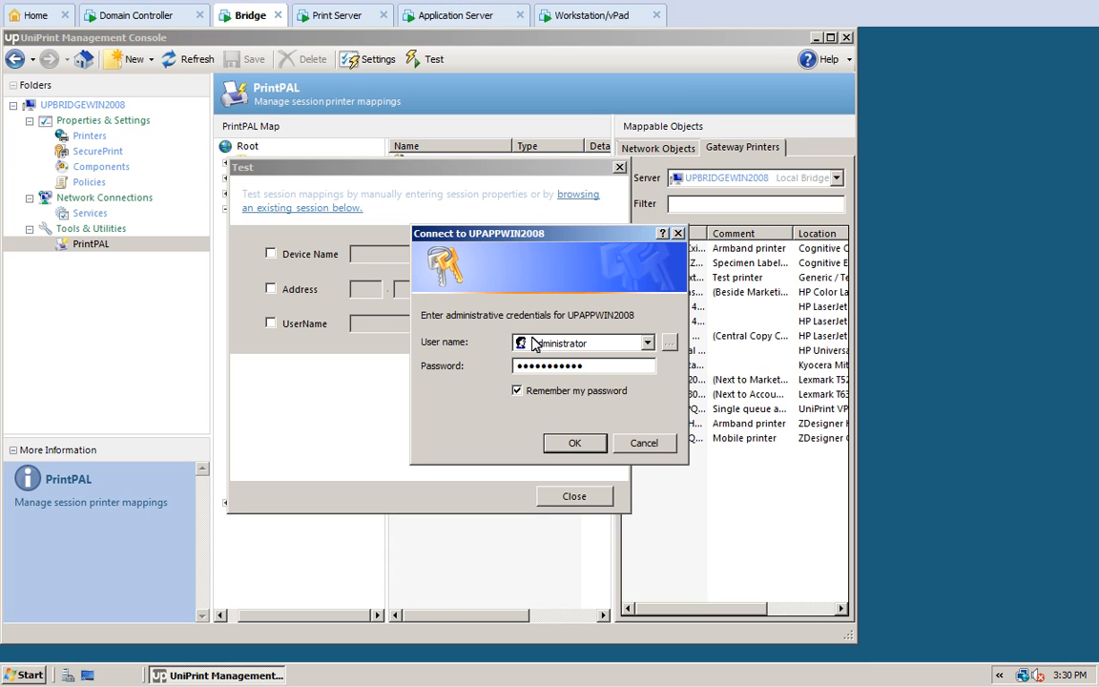
{"action": "left_click", "coordinate": [516, 391]}
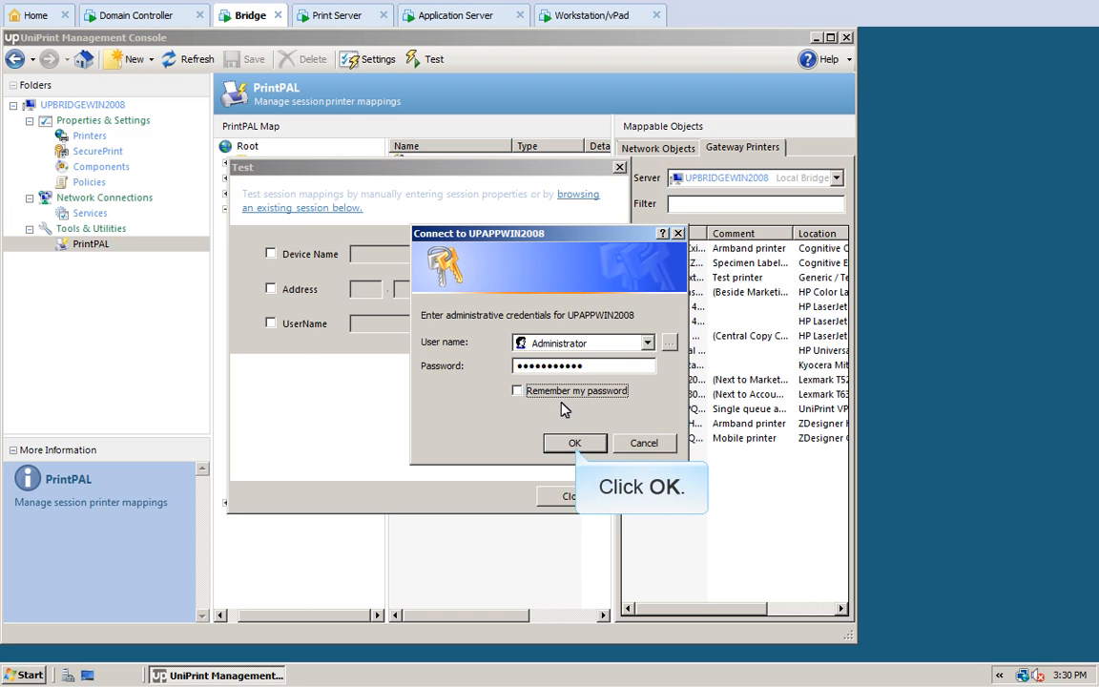
{"action": "left_click", "coordinate": [575, 444]}
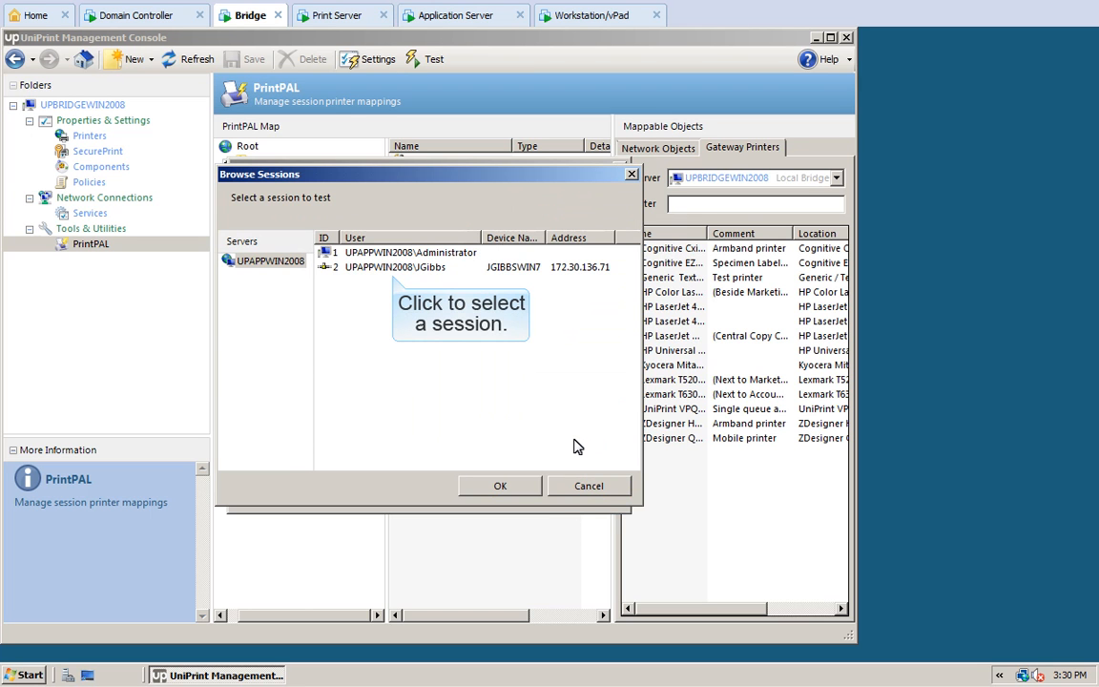
Step: Test the user's live session, confirming its three mapped Marketing printers, then close the test
{"action": "left_click", "coordinate": [389, 269]}
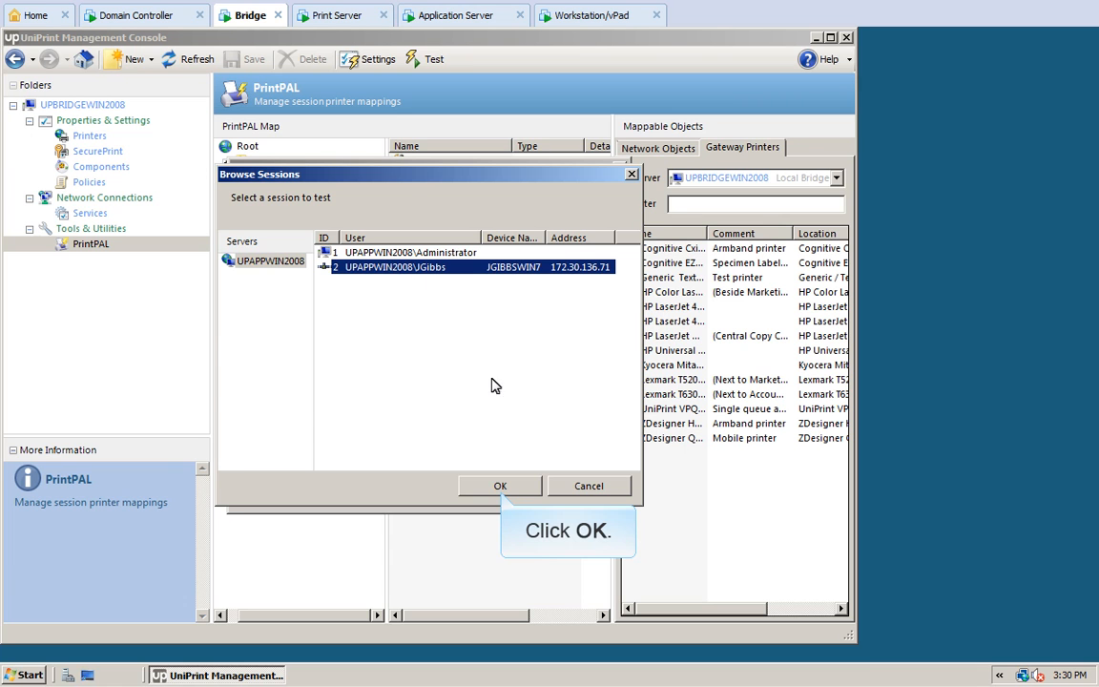
{"action": "left_click", "coordinate": [501, 486]}
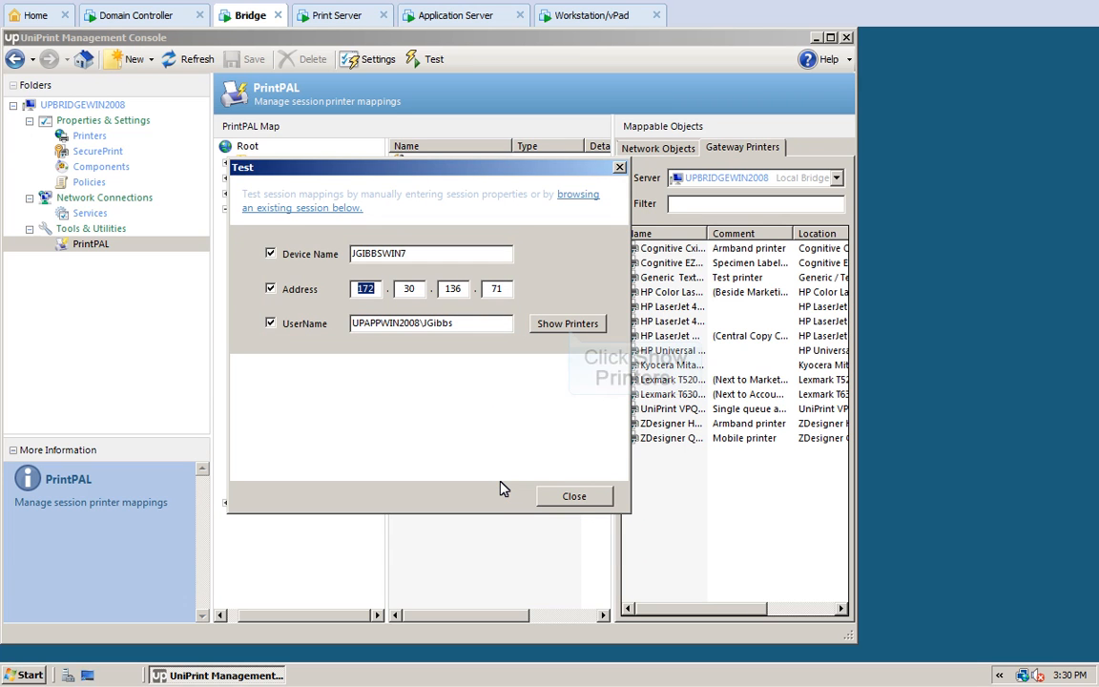
{"action": "left_click", "coordinate": [569, 325]}
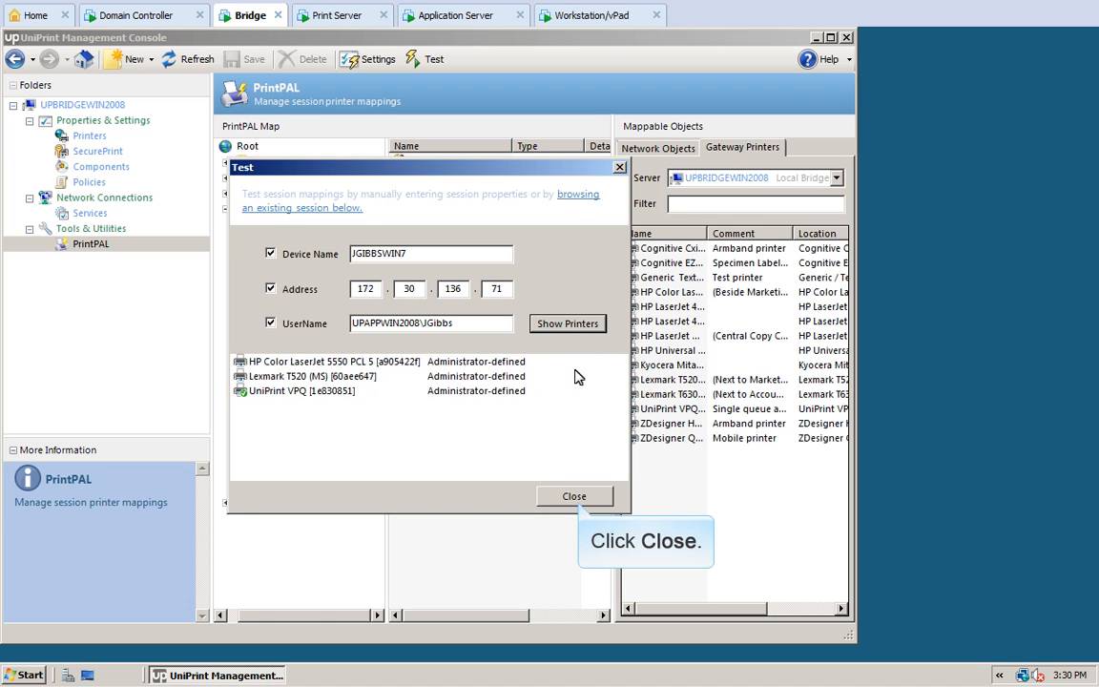
{"action": "left_click", "coordinate": [574, 496]}
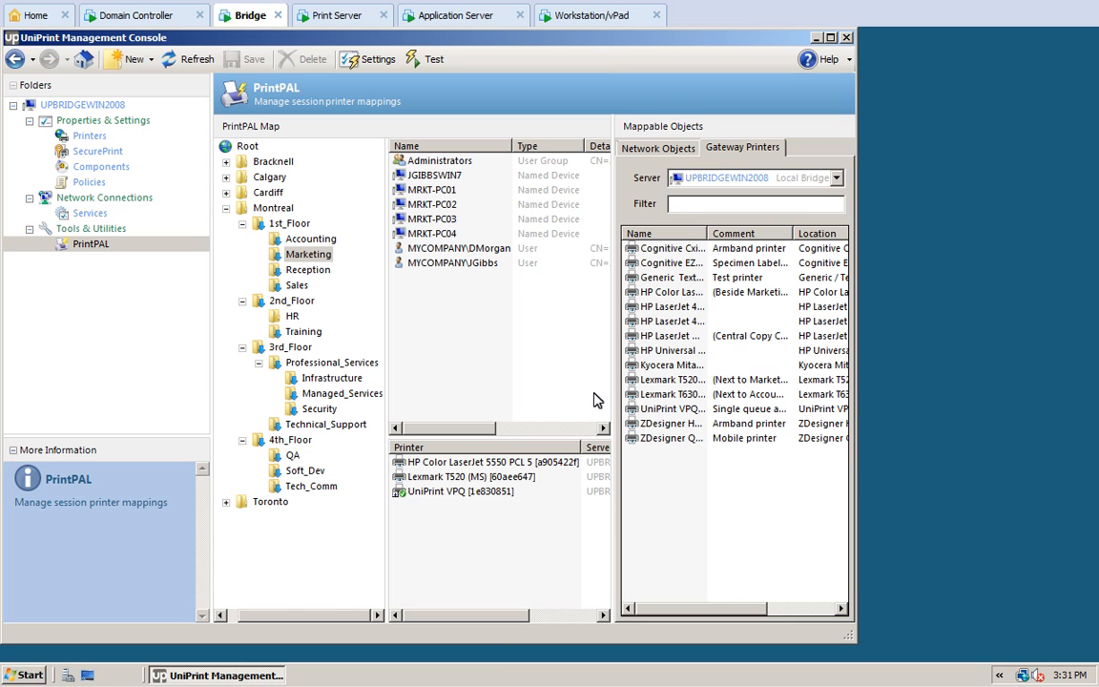
Step: Return to the Workstation/vPad machine and log off the remote session there
{"action": "left_click", "coordinate": [546, 16]}
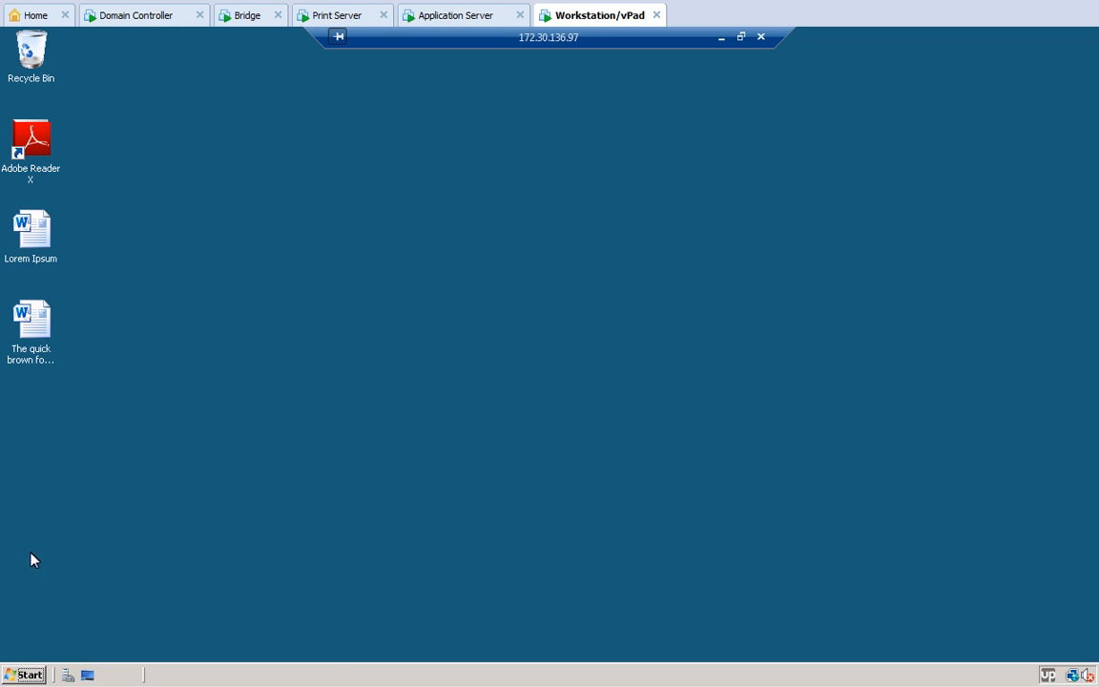
{"action": "left_click", "coordinate": [22, 674]}
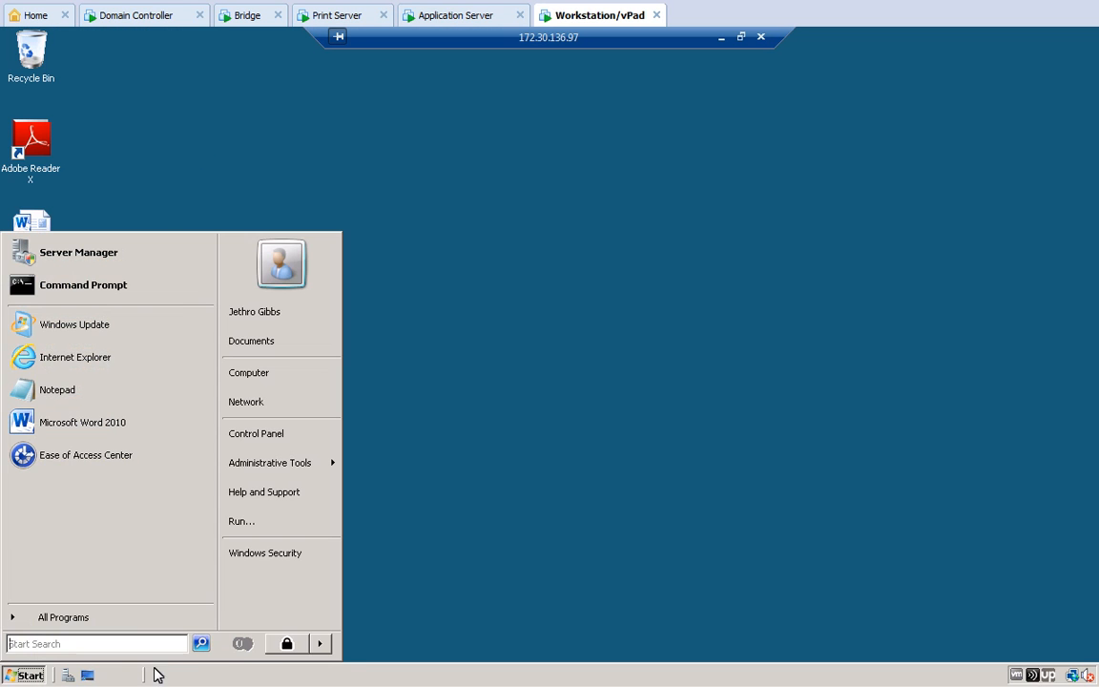
{"action": "left_click", "coordinate": [321, 645]}
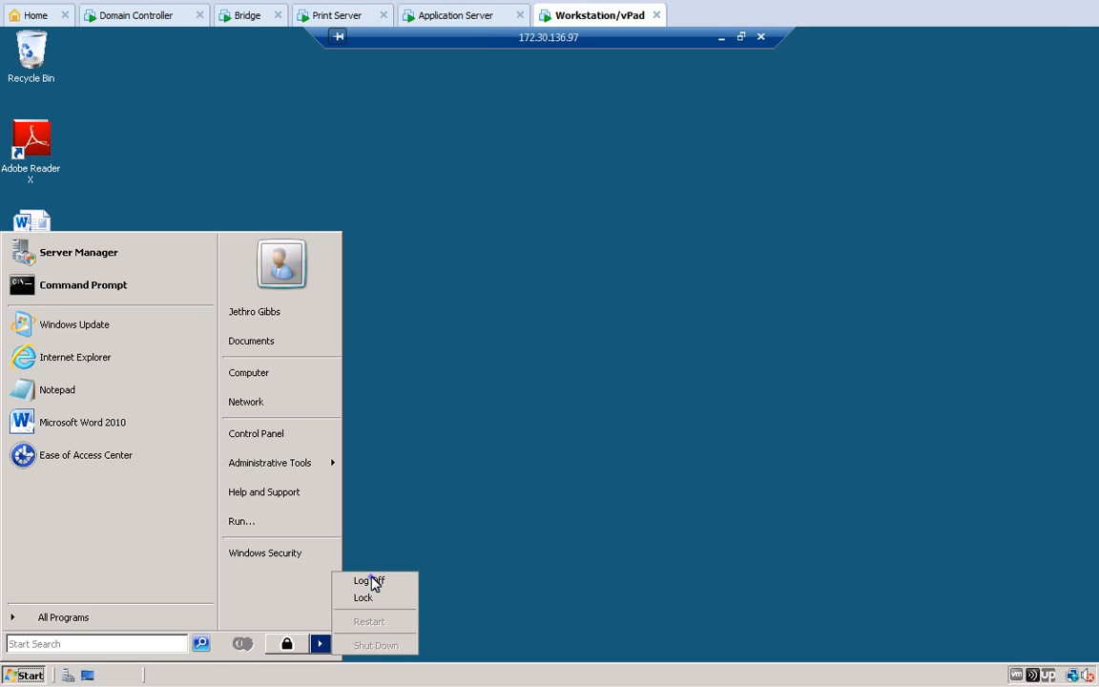
{"action": "left_click", "coordinate": [369, 580]}
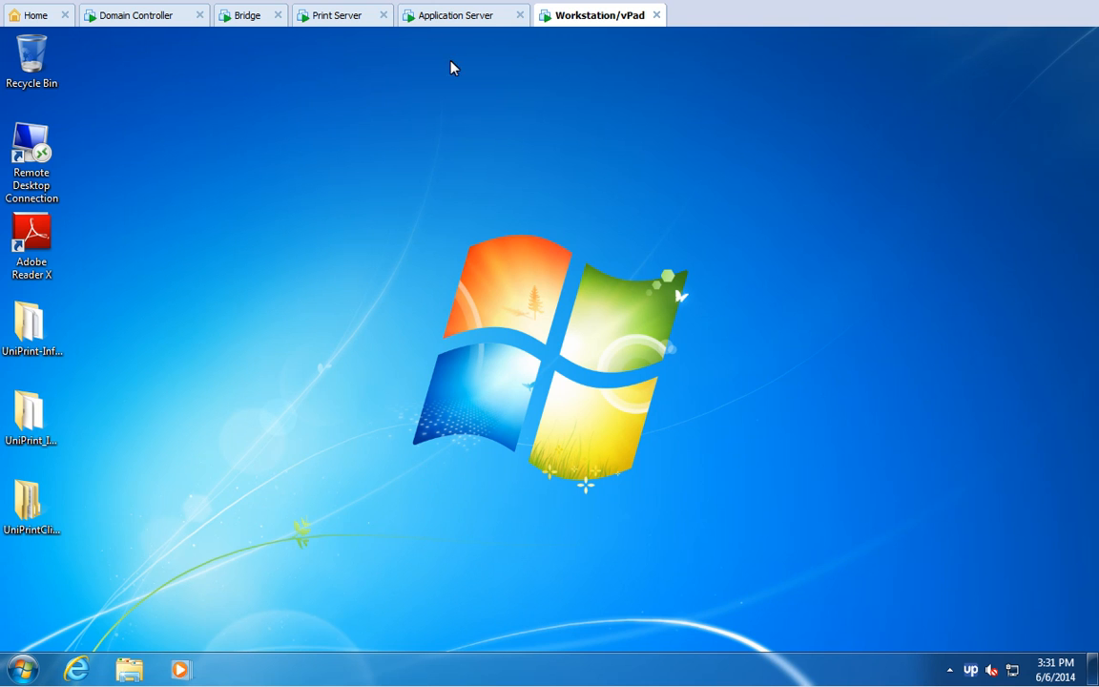
Step: On UPAPPWIN2008's Sessions page, turn off 'Set UniPrint as default printer', enable 'Run PrintPAL on this server', and save
{"action": "left_click", "coordinate": [453, 18]}
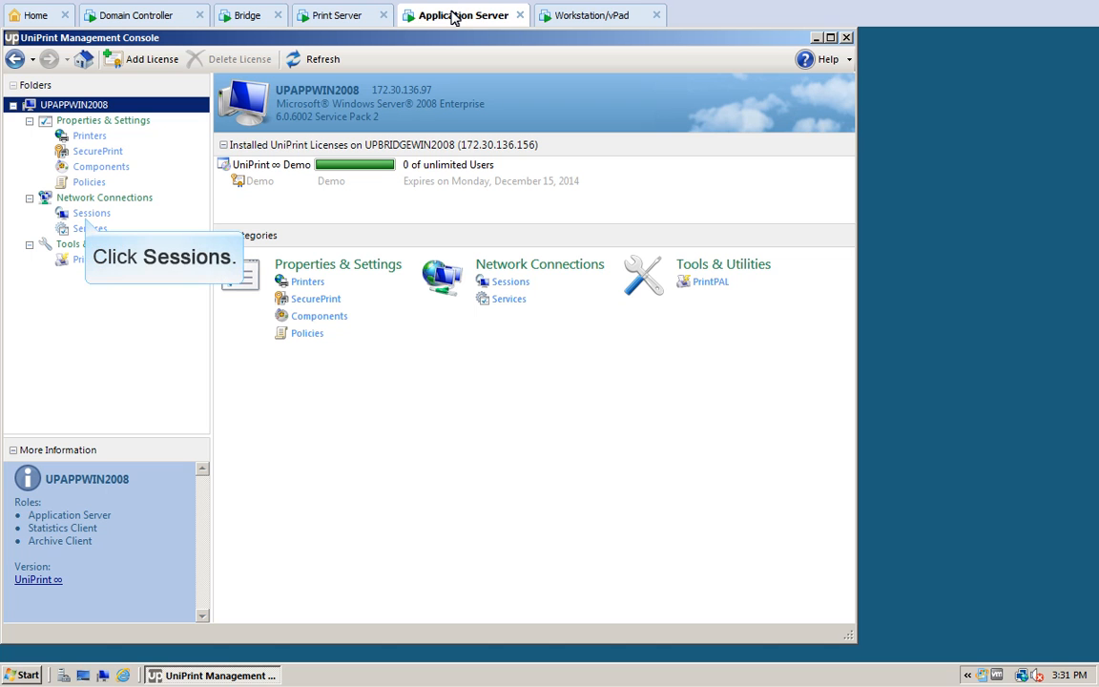
{"action": "left_click", "coordinate": [86, 213]}
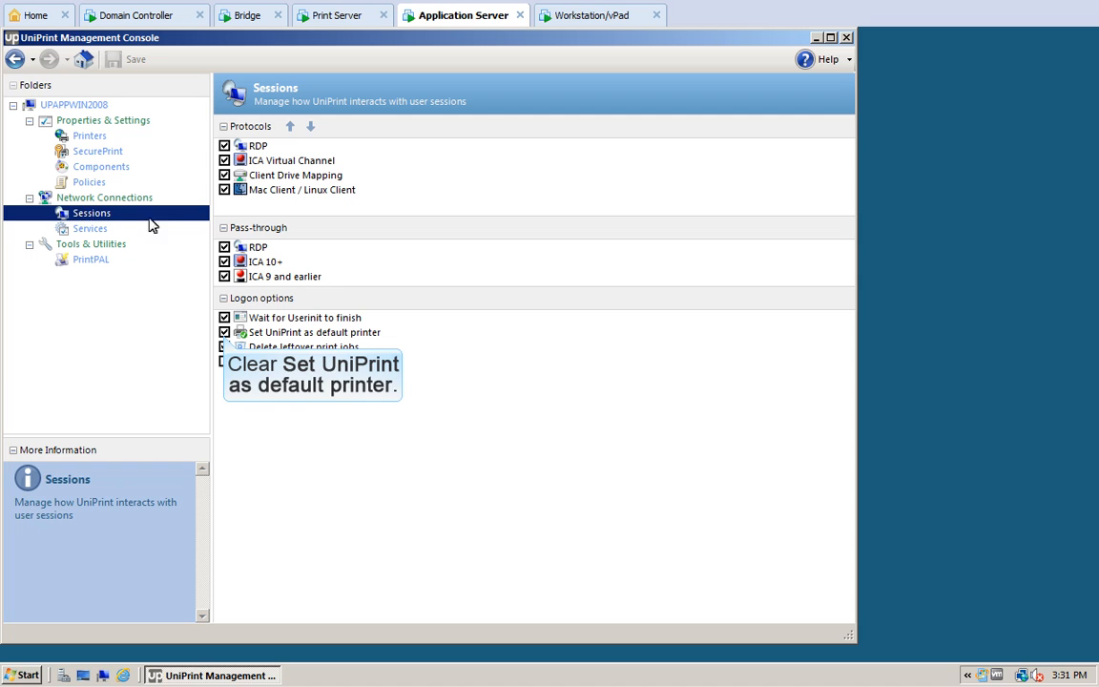
{"action": "left_click", "coordinate": [225, 332]}
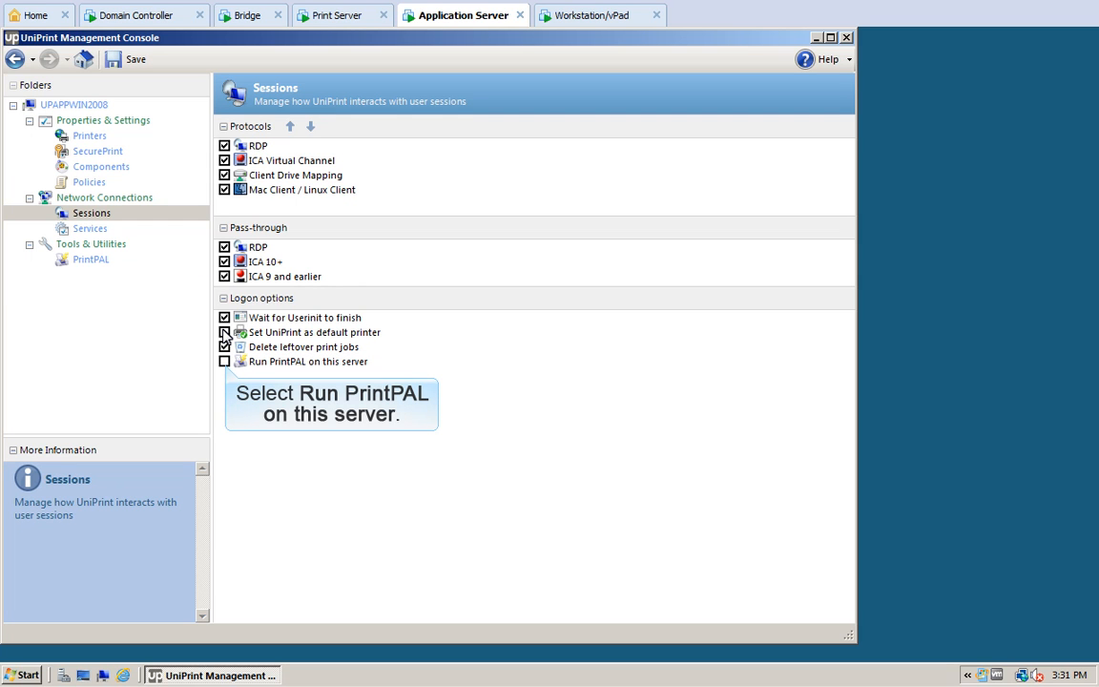
{"action": "left_click", "coordinate": [225, 362]}
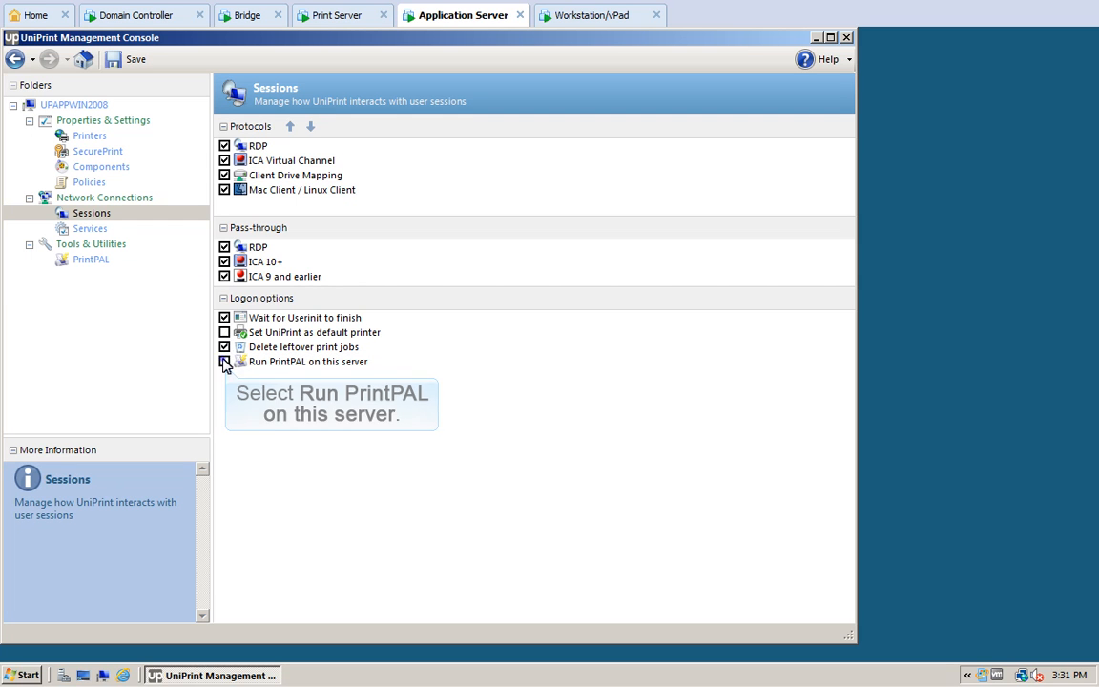
{"action": "left_click", "coordinate": [133, 60]}
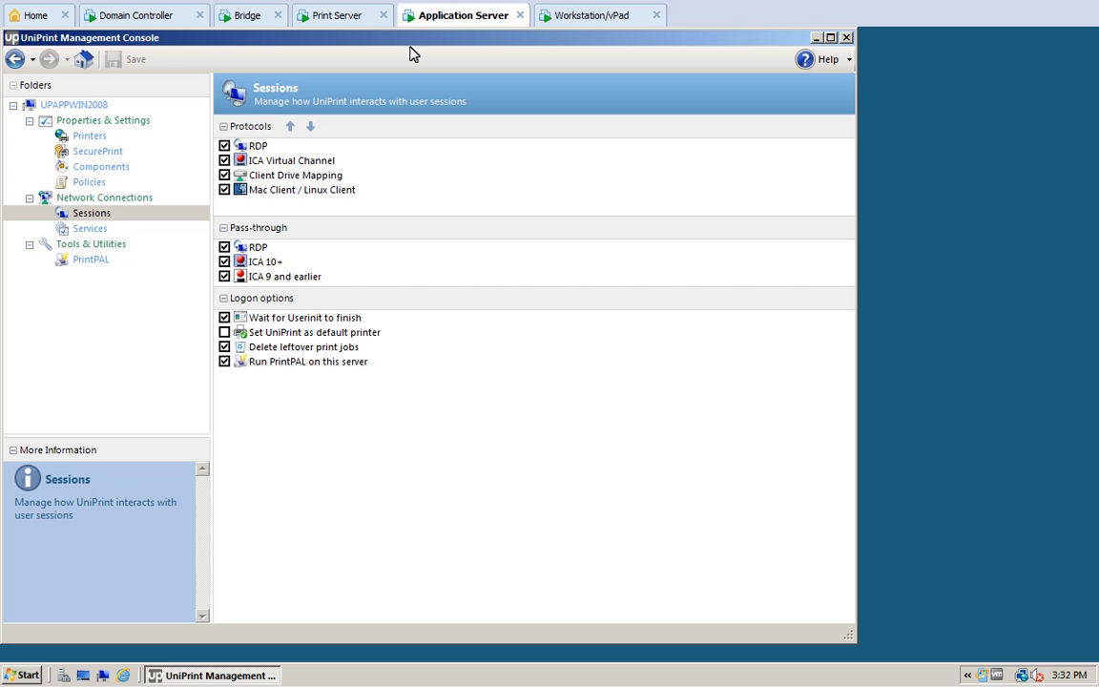
{"action": "left_click", "coordinate": [589, 18]}
Step: Reconnect to 172.30.136.97 and open the Lorem Ipsum document in Word
{"action": "double_click", "coordinate": [27, 133]}
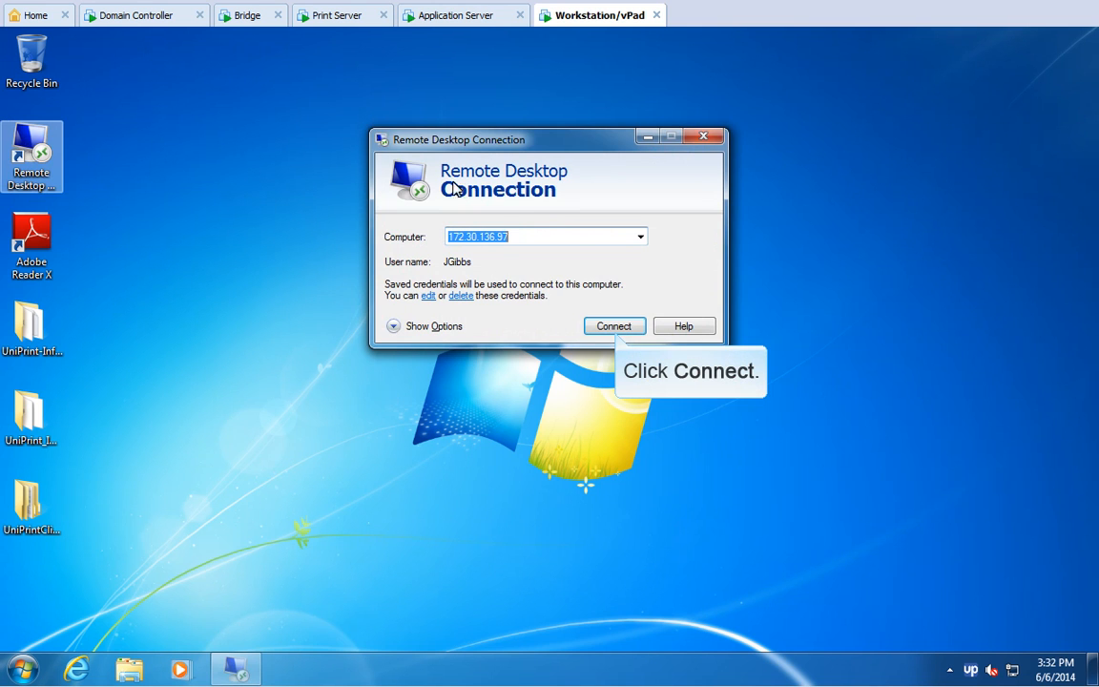
{"action": "left_click", "coordinate": [615, 326]}
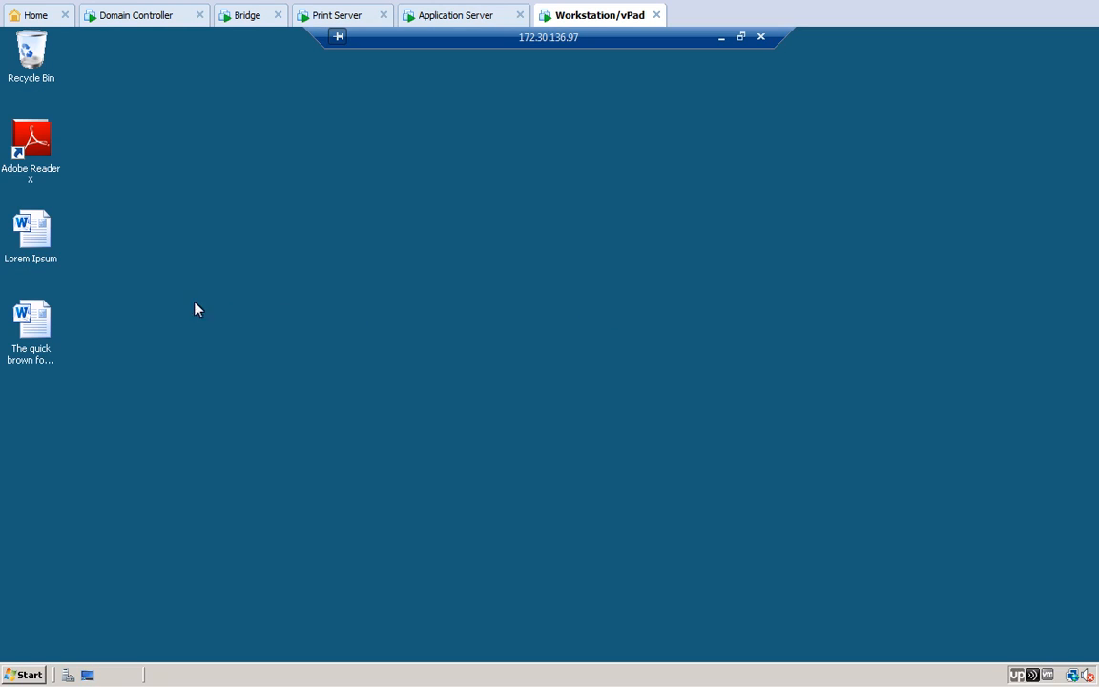
{"action": "double_click", "coordinate": [32, 233]}
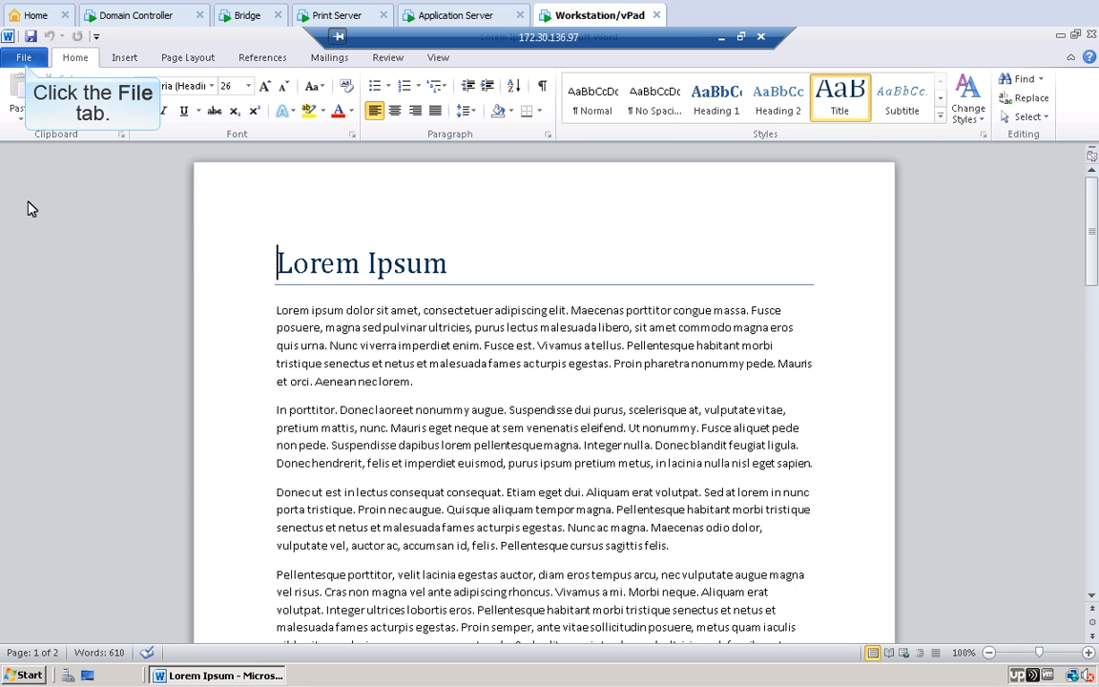
Step: Check Word's Print page, leaving UniPrint VPQ [1e830851] as the selected printer
{"action": "left_click", "coordinate": [24, 58]}
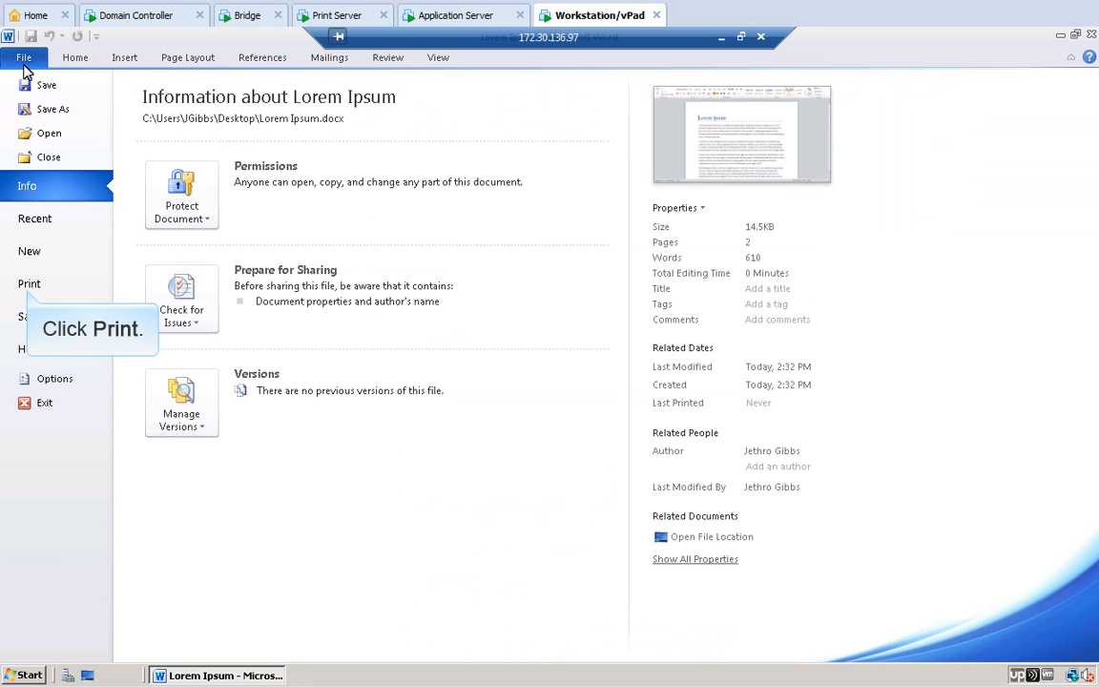
{"action": "left_click", "coordinate": [28, 284]}
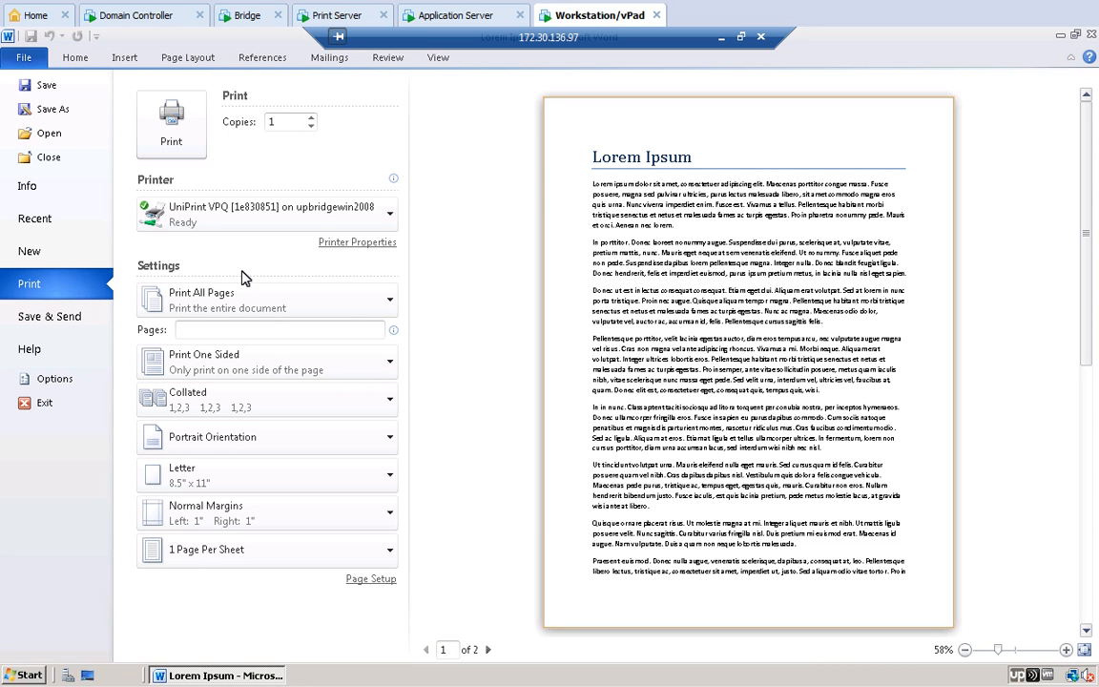
{"action": "left_click", "coordinate": [389, 214]}
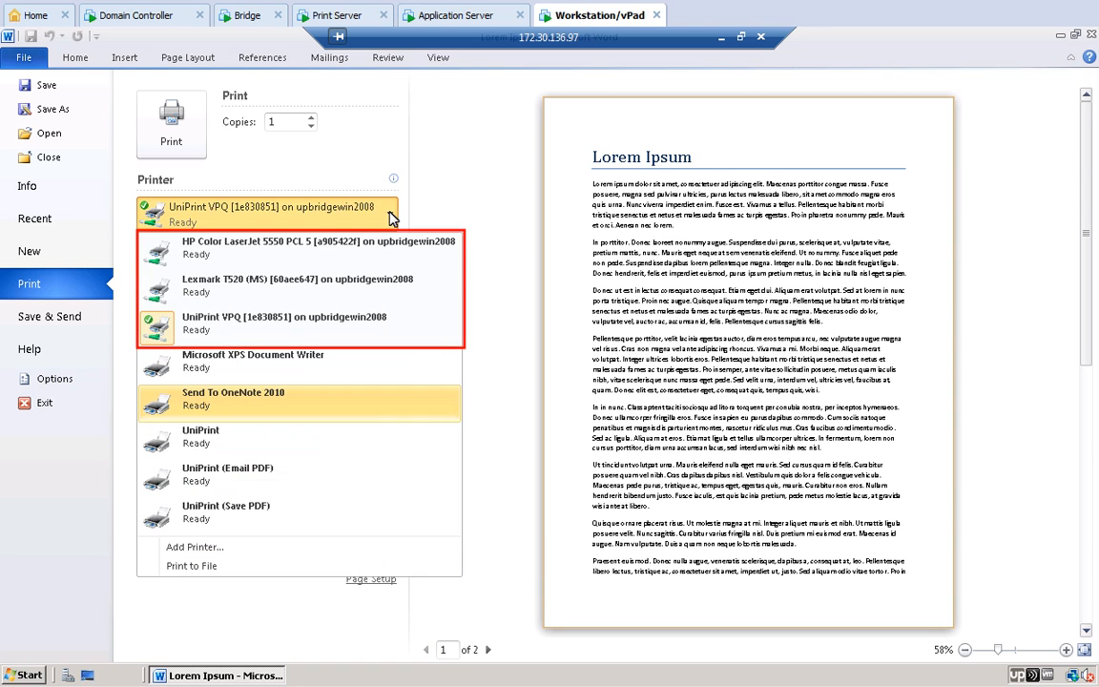
{"action": "left_click", "coordinate": [389, 218]}
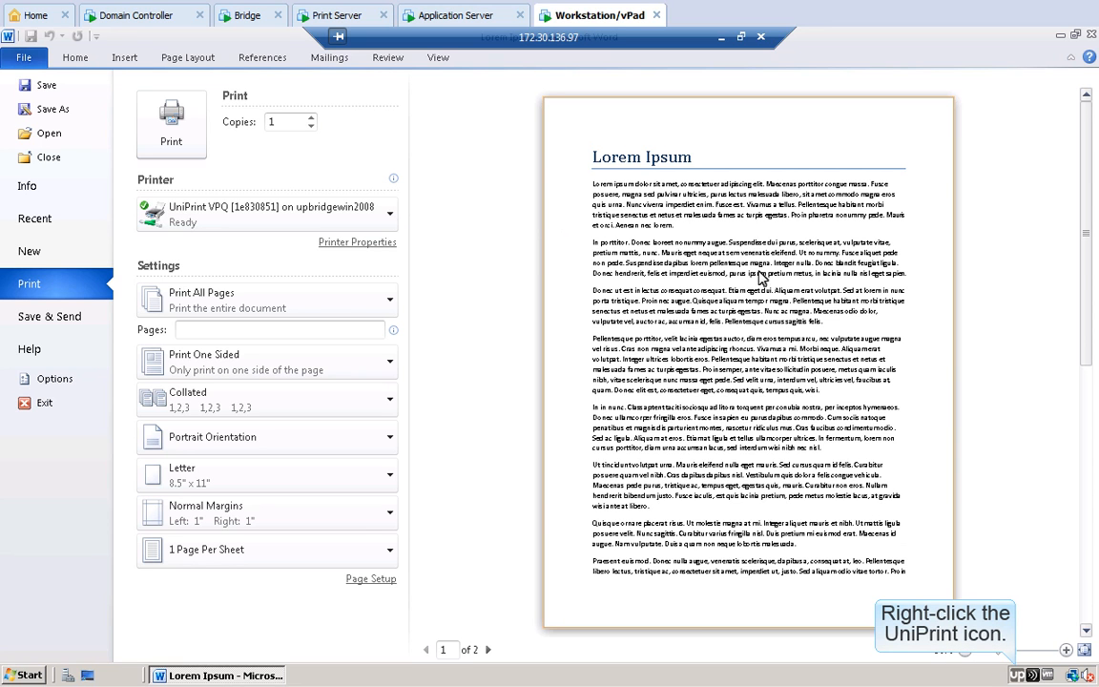
Step: Add HP LaserJet M4345 MFP via PrintPAL, always and from any computer, then select it in Word
{"action": "right_click", "coordinate": [1017, 675]}
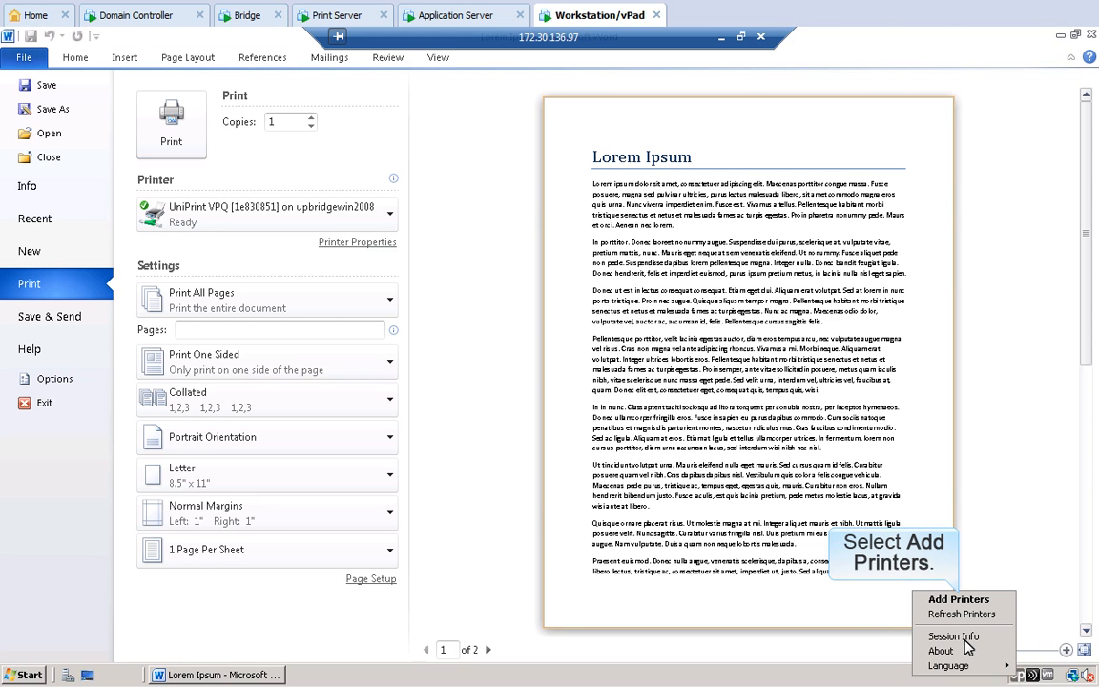
{"action": "left_click", "coordinate": [963, 598]}
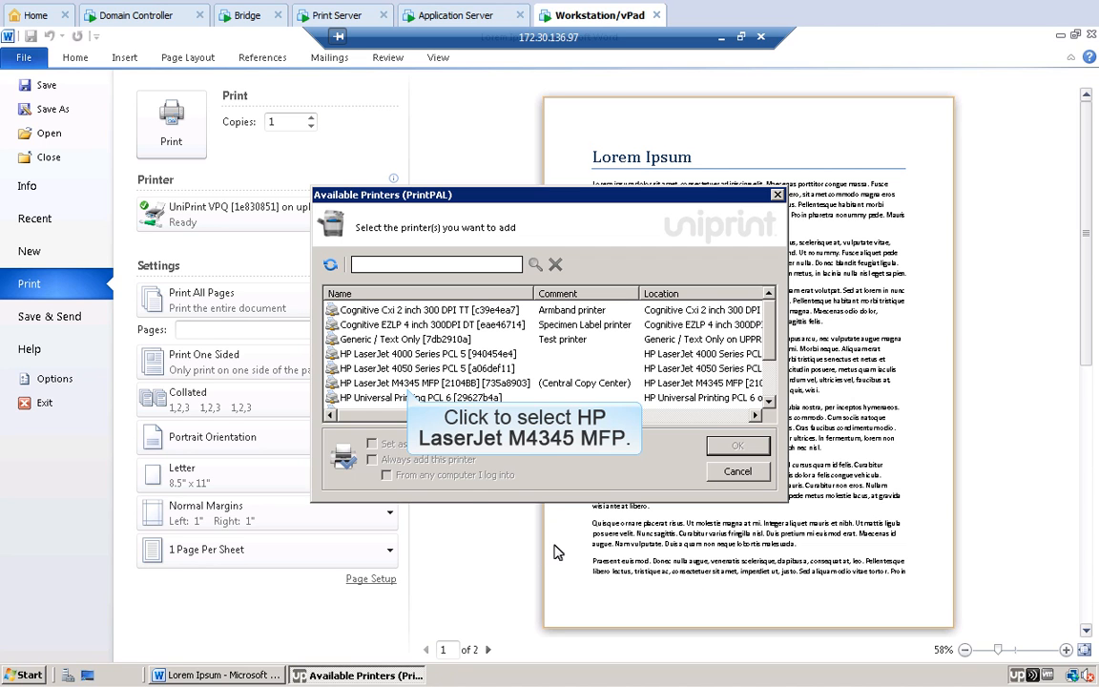
{"action": "left_click", "coordinate": [408, 383]}
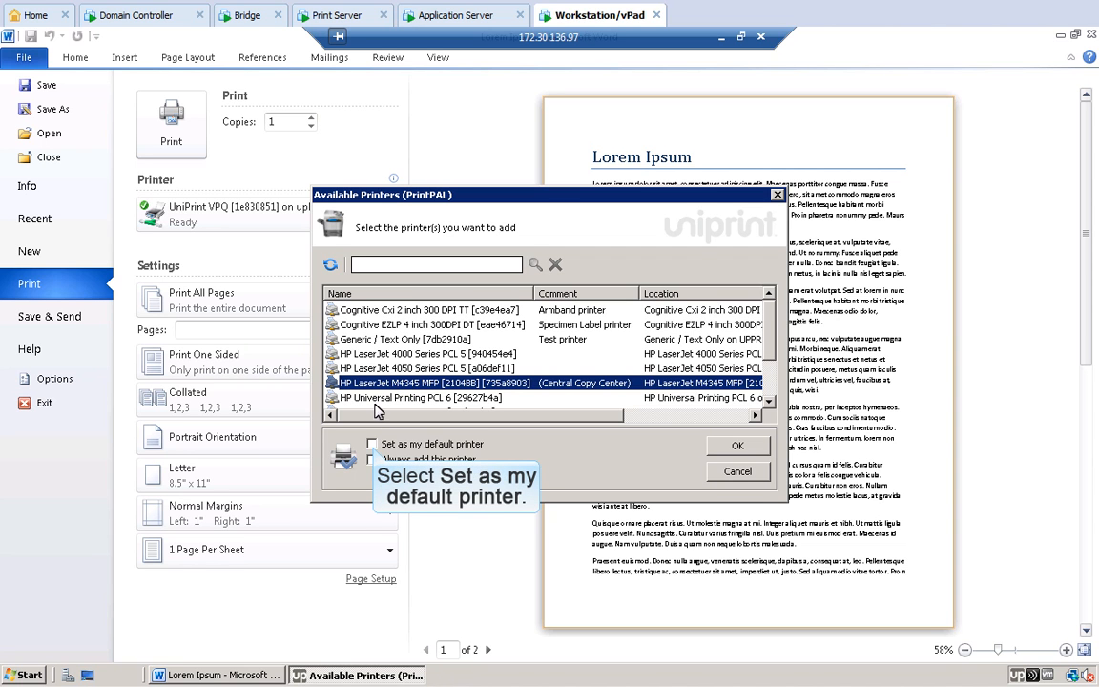
{"action": "left_click", "coordinate": [372, 445]}
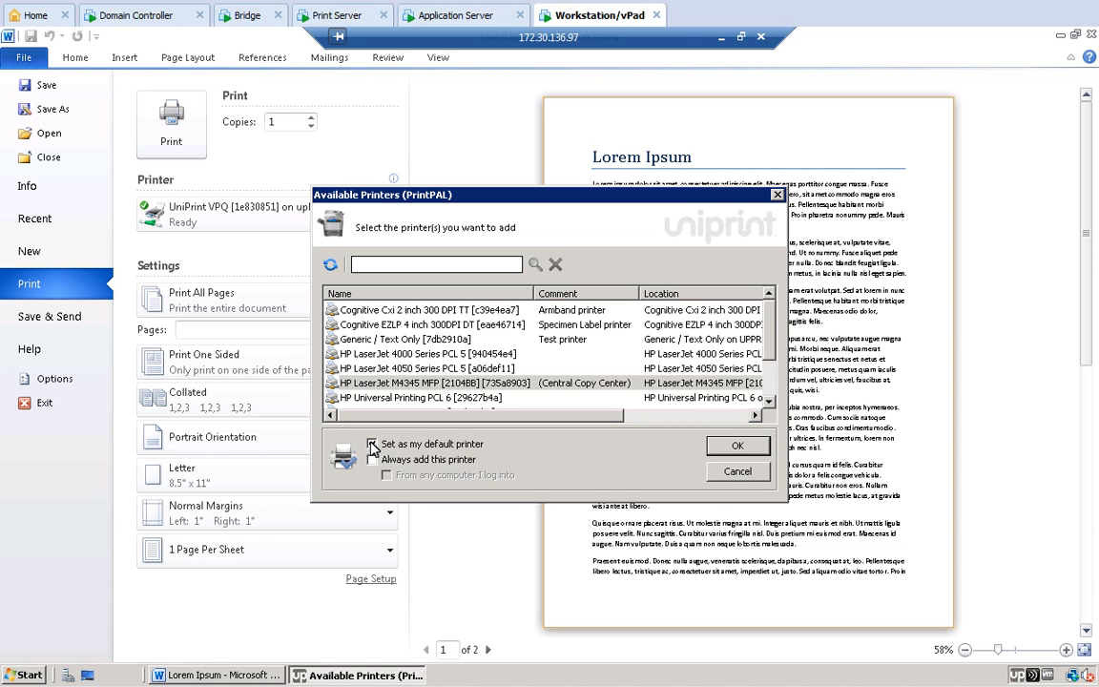
{"action": "left_click", "coordinate": [371, 445]}
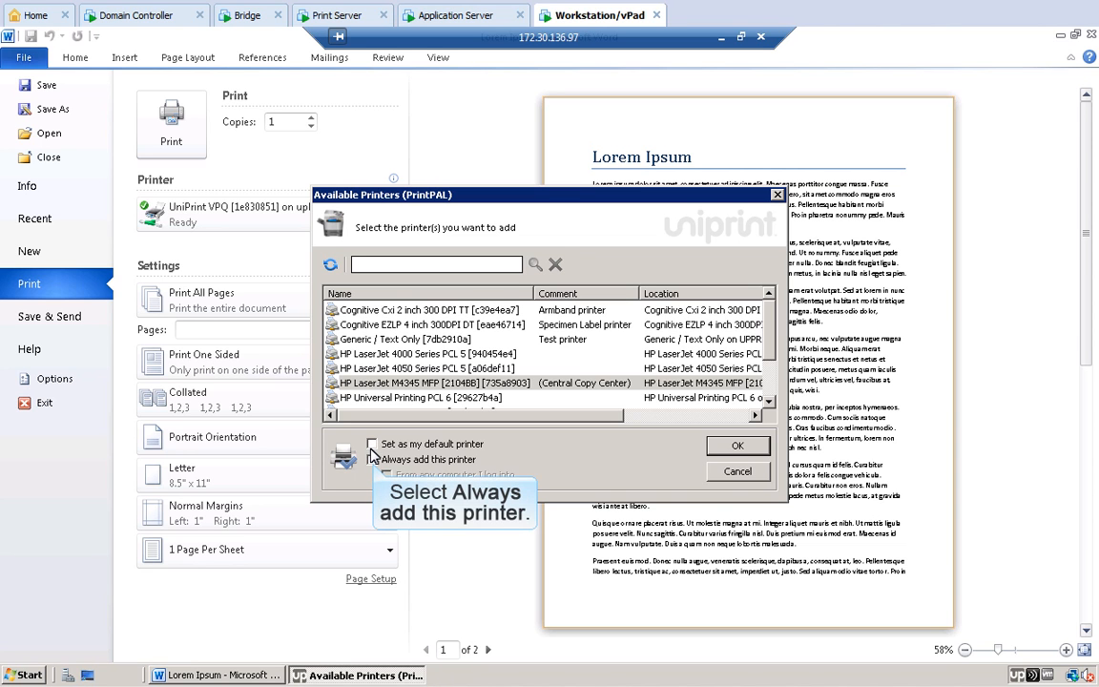
{"action": "left_click", "coordinate": [372, 459]}
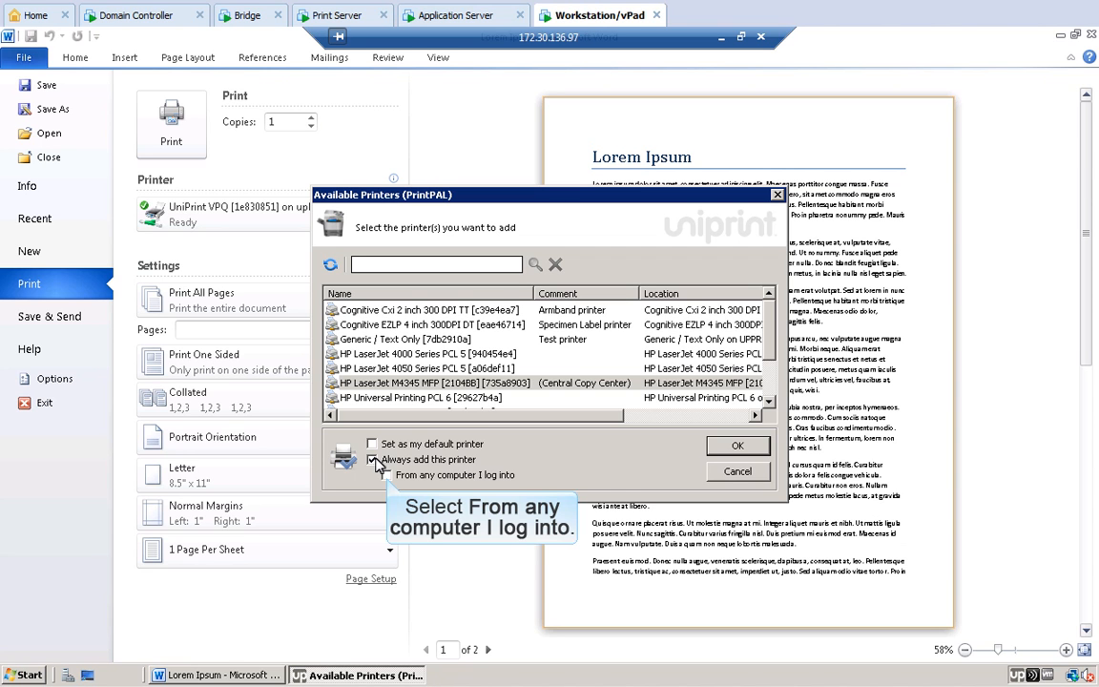
{"action": "left_click", "coordinate": [386, 474]}
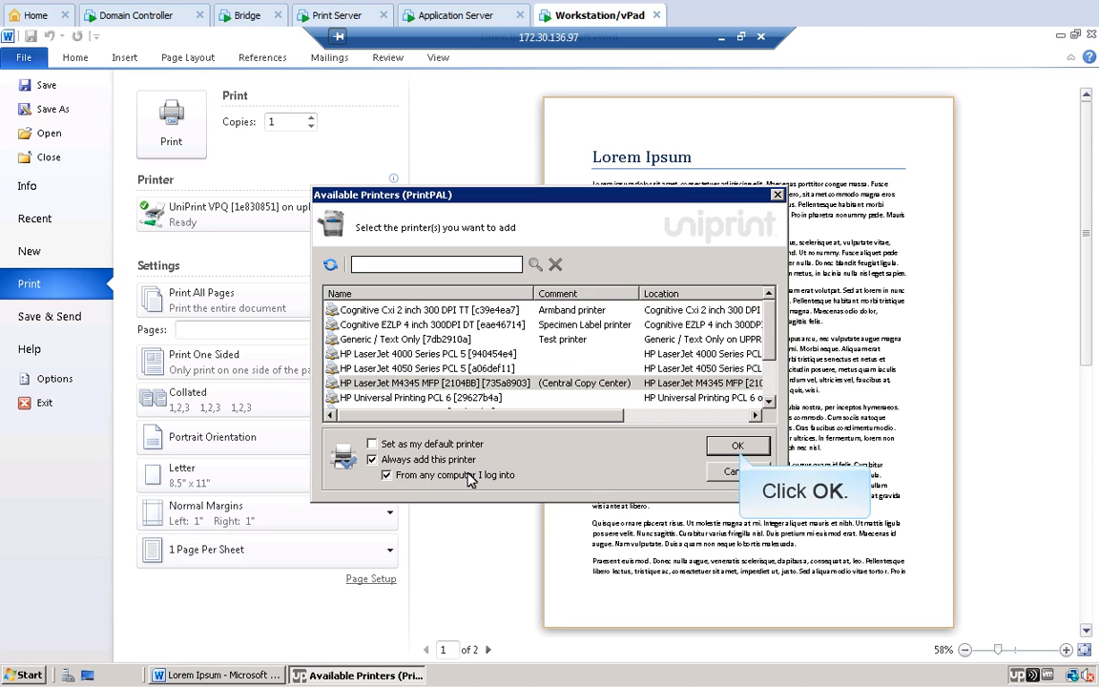
{"action": "left_click", "coordinate": [732, 444]}
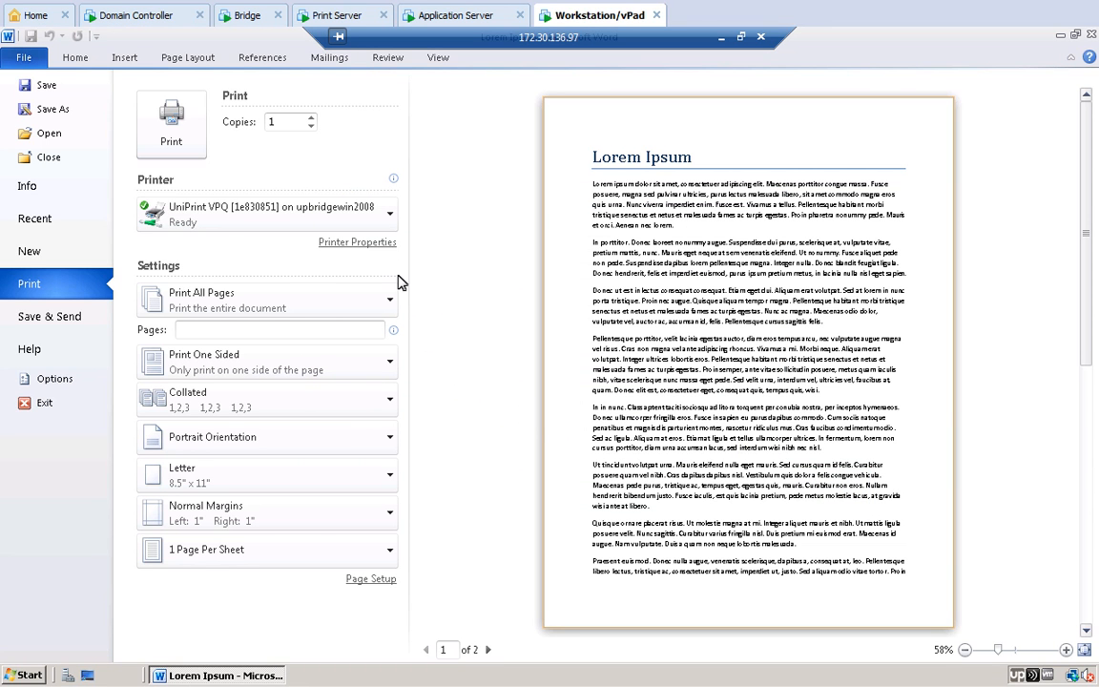
{"action": "left_click", "coordinate": [391, 219]}
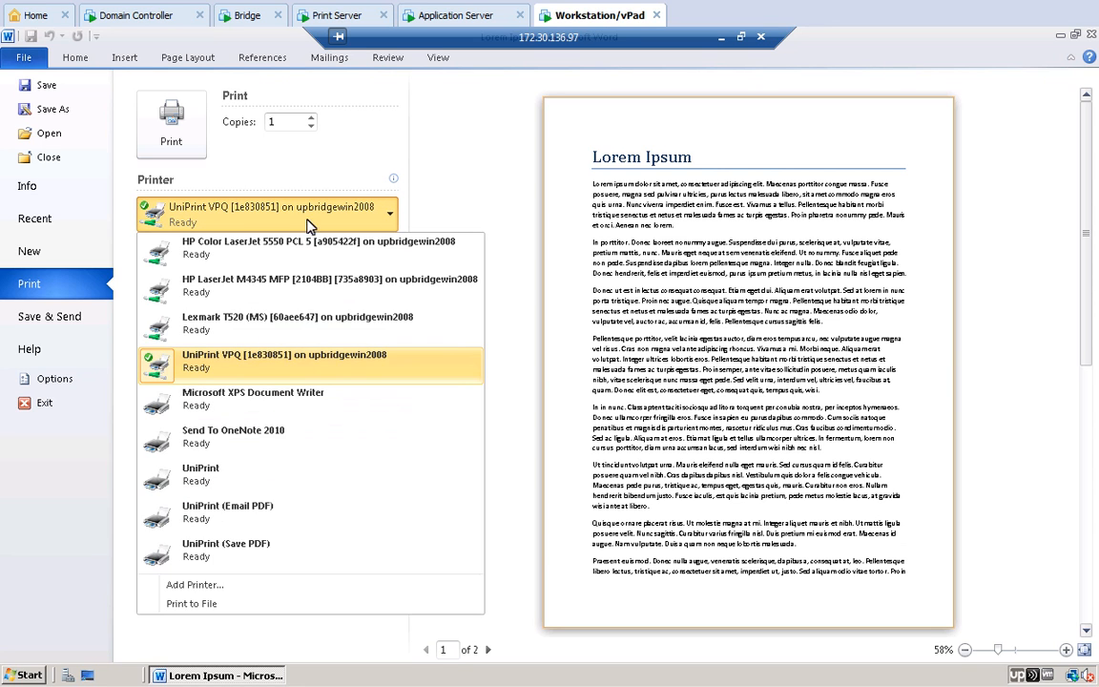
{"action": "left_click", "coordinate": [253, 280]}
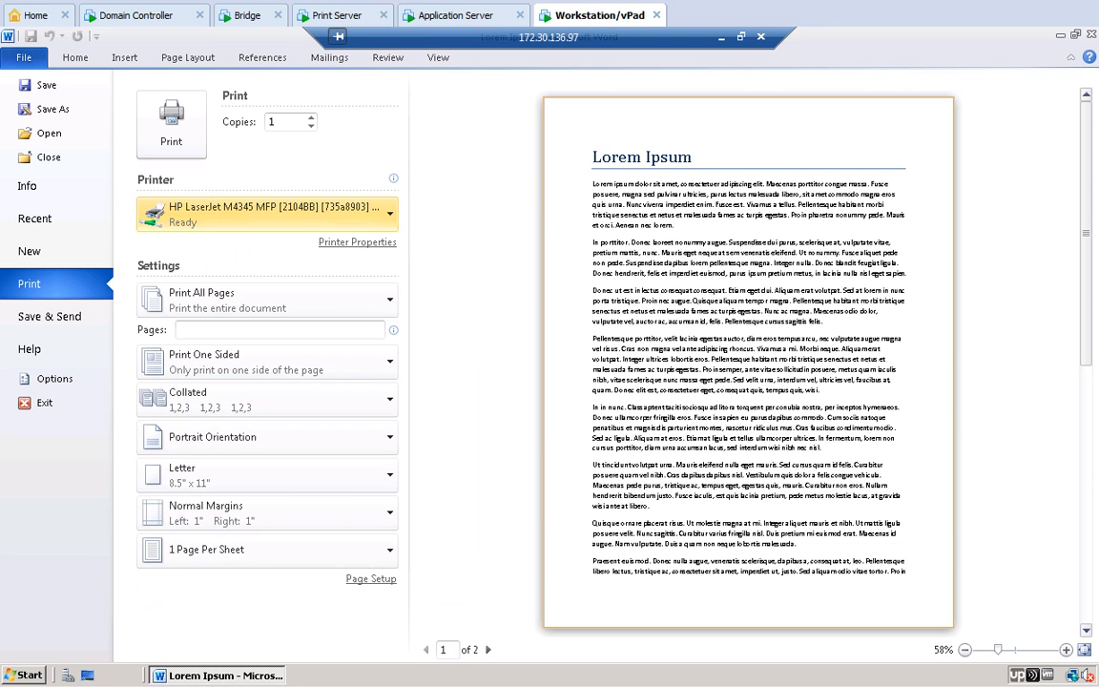